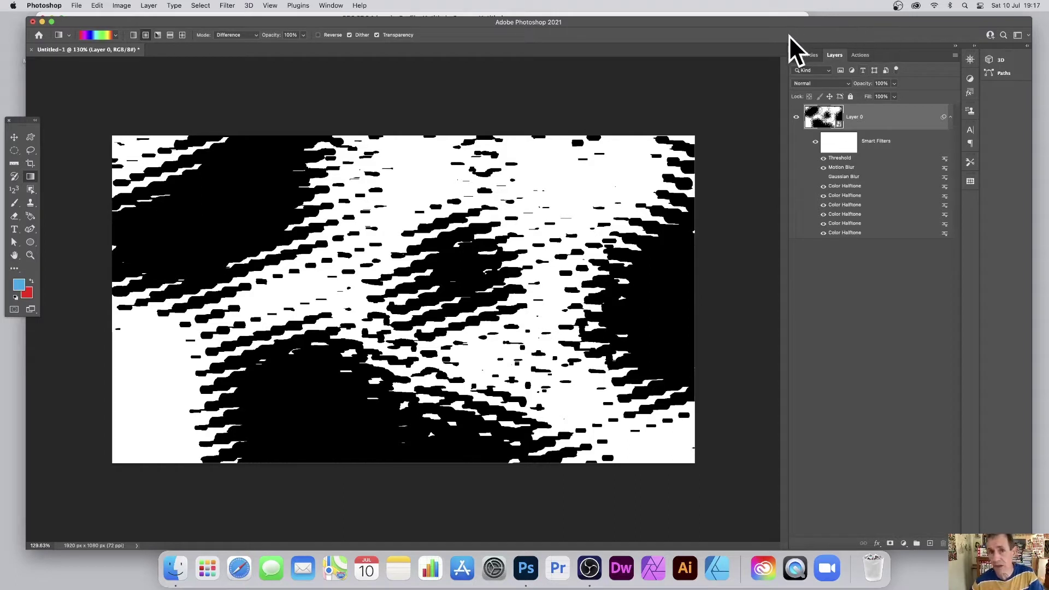
Step: Undo back to the plain gradient, then drag two crossing Difference gradients for new swirling bands
{"action": "key", "text": "super+z"}
{"action": "key", "text": "super+z"}
{"action": "key", "text": "super+z"}
{"action": "key", "text": "super+z"}
{"action": "key", "text": "super+z"}
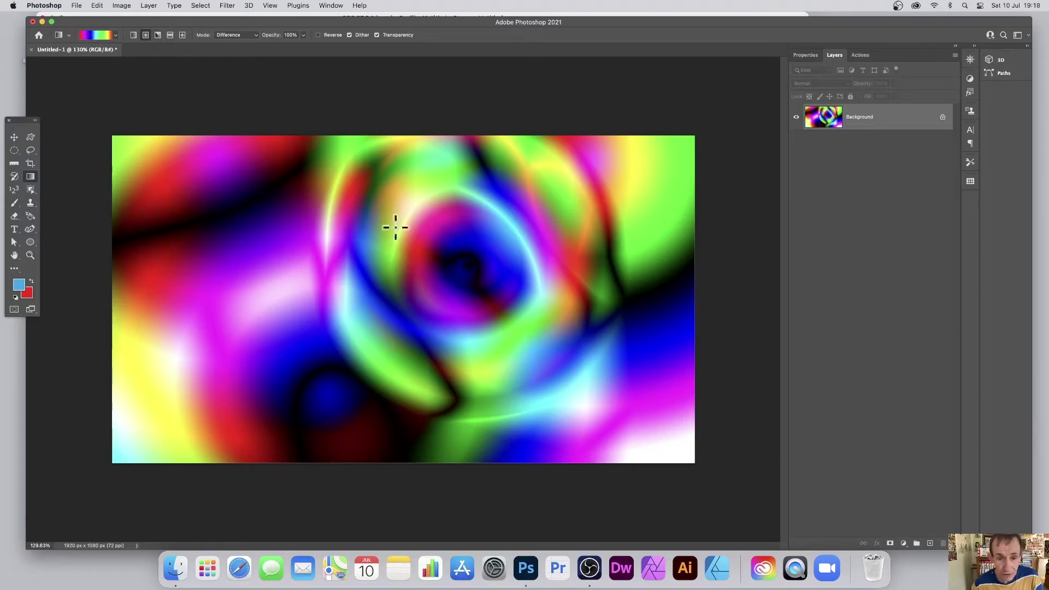
{"action": "left_click_drag", "start_coordinate": [259, 157], "coordinate": [574, 333]}
{"action": "left_click_drag", "start_coordinate": [562, 206], "coordinate": [278, 380]}
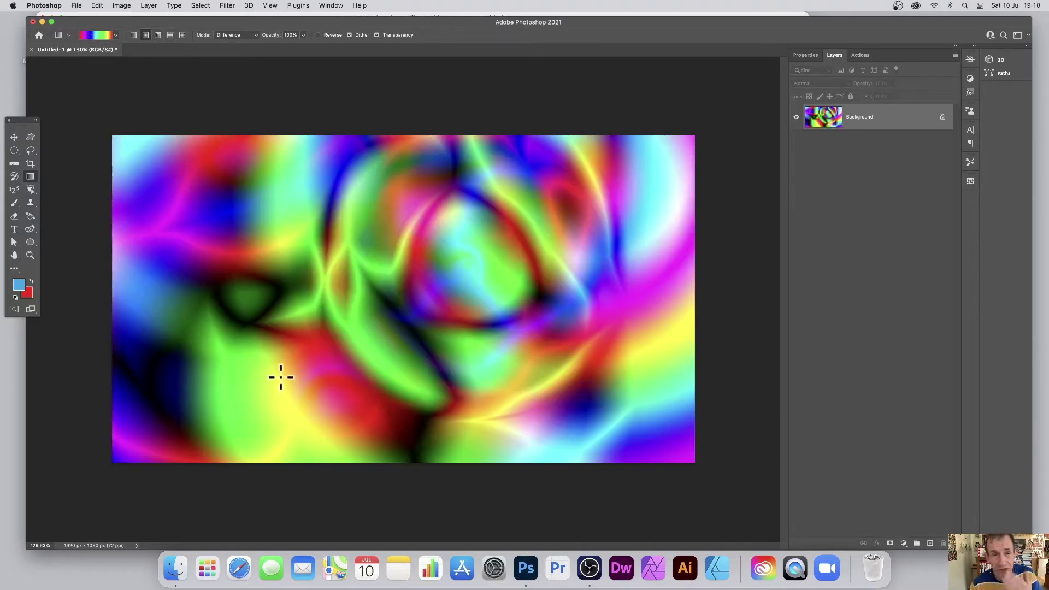
Step: Convert the locked Background gradient into a smart object layer named Layer 0
{"action": "left_click", "coordinate": [147, 6]}
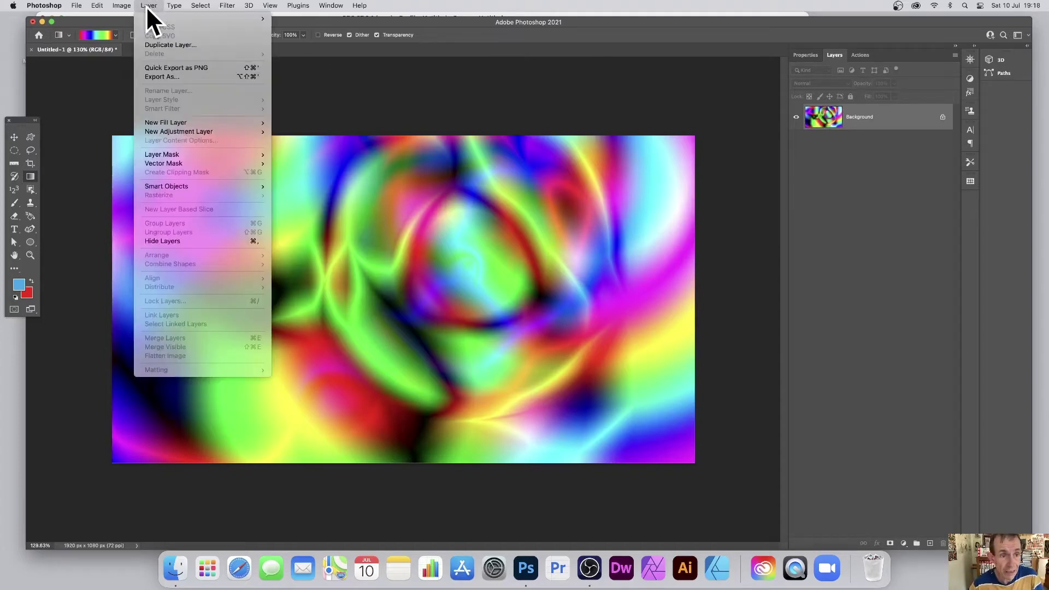
{"action": "mouse_move", "coordinate": [184, 186]}
{"action": "left_click", "coordinate": [293, 186]}
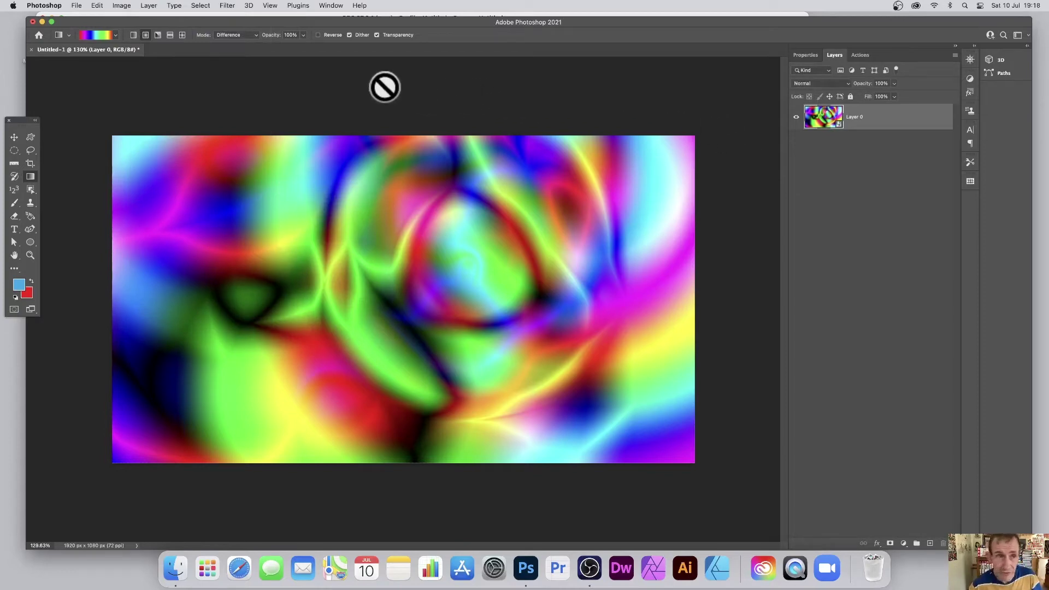
Step: Apply the Pixelate Color Halftone filter with default settings as a smart filter
{"action": "left_click", "coordinate": [227, 6]}
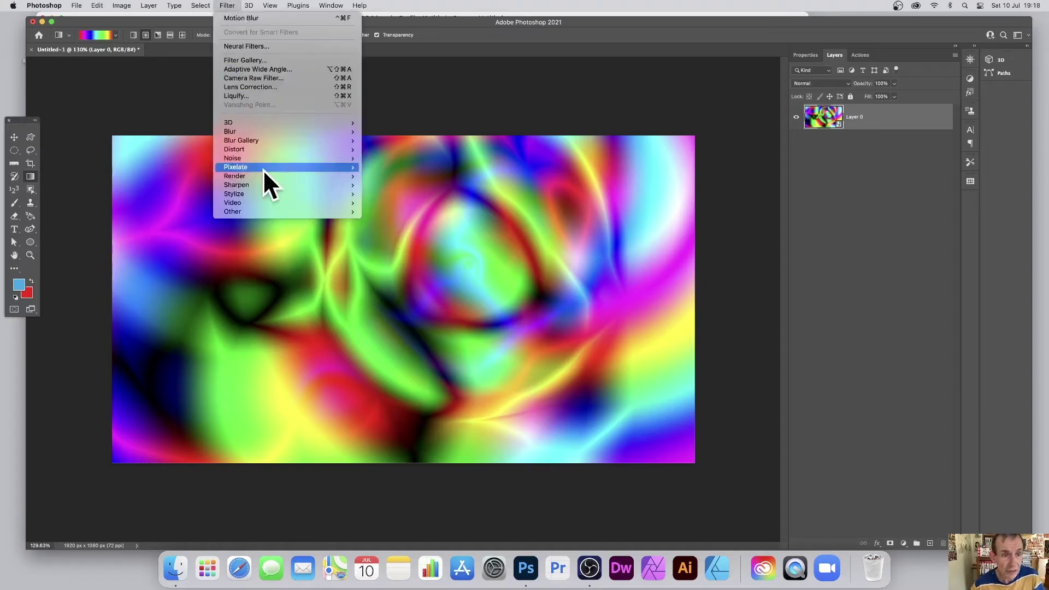
{"action": "mouse_move", "coordinate": [241, 166]}
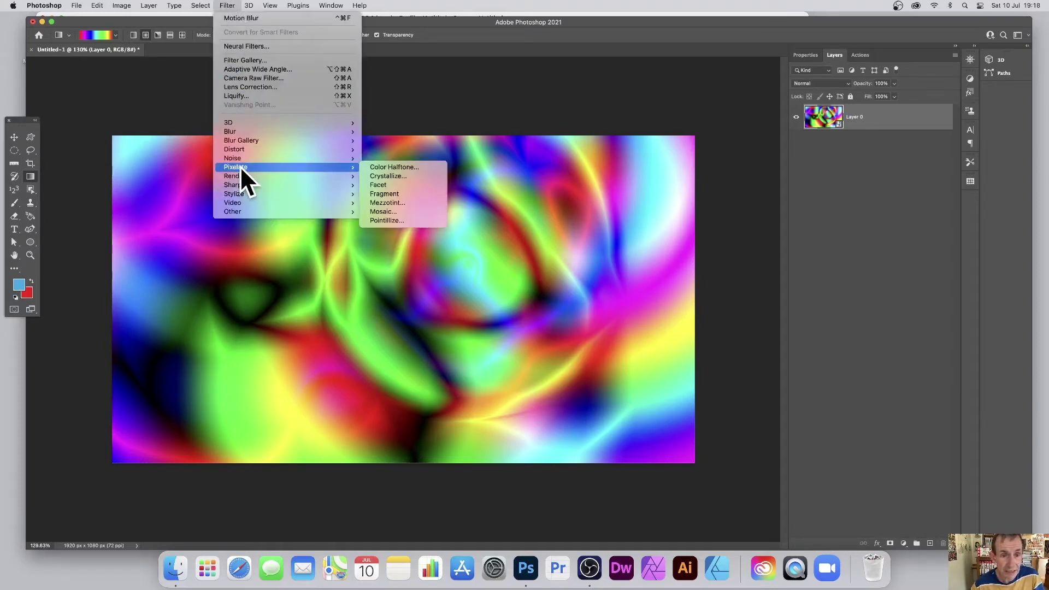
{"action": "left_click", "coordinate": [398, 165]}
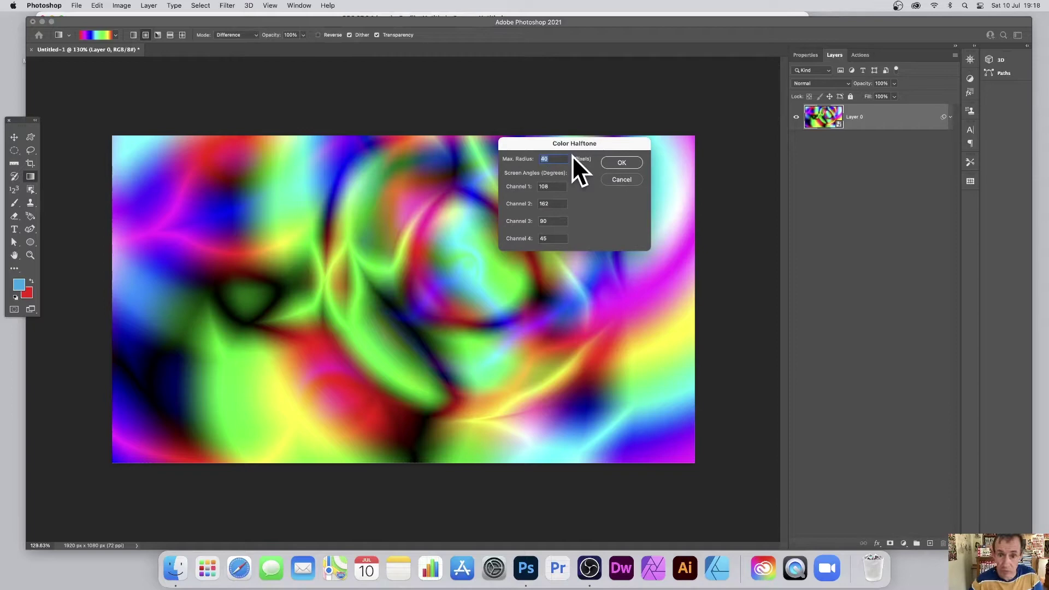
{"action": "left_click", "coordinate": [623, 163]}
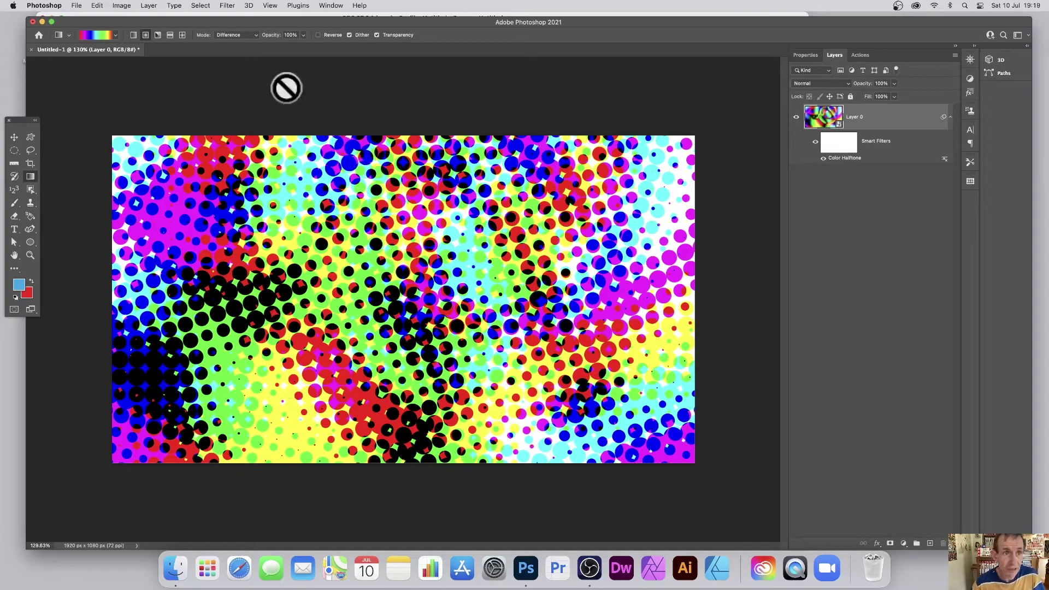
Step: Reapply Color Halftone three more times, stacking the second, third and fourth filters
{"action": "left_click", "coordinate": [231, 6]}
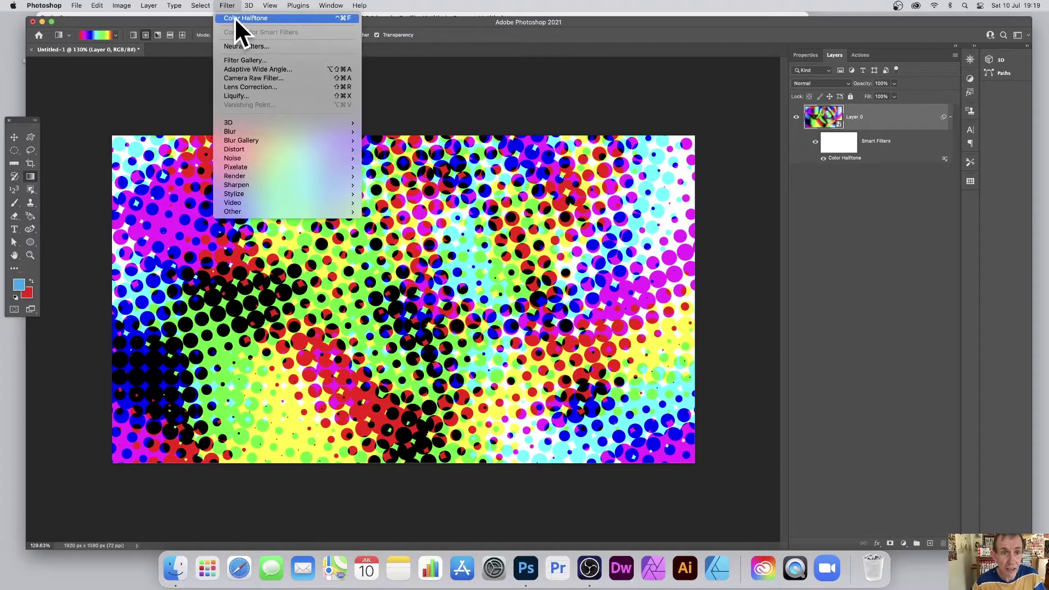
{"action": "left_click", "coordinate": [234, 17]}
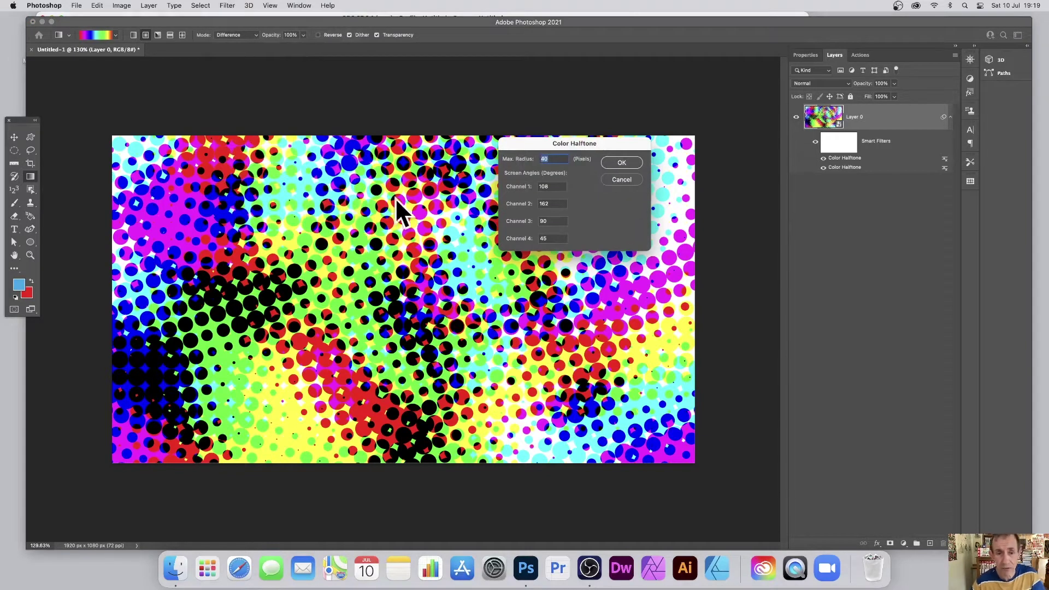
{"action": "left_click", "coordinate": [622, 162]}
{"action": "left_click", "coordinate": [227, 6]}
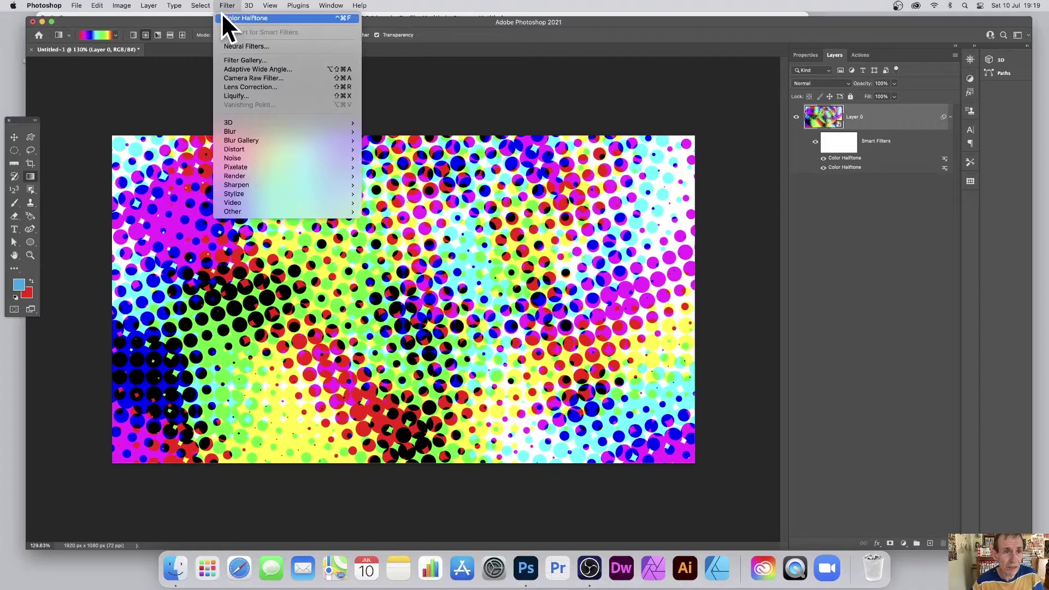
{"action": "left_click", "coordinate": [225, 16]}
{"action": "left_click", "coordinate": [603, 162]}
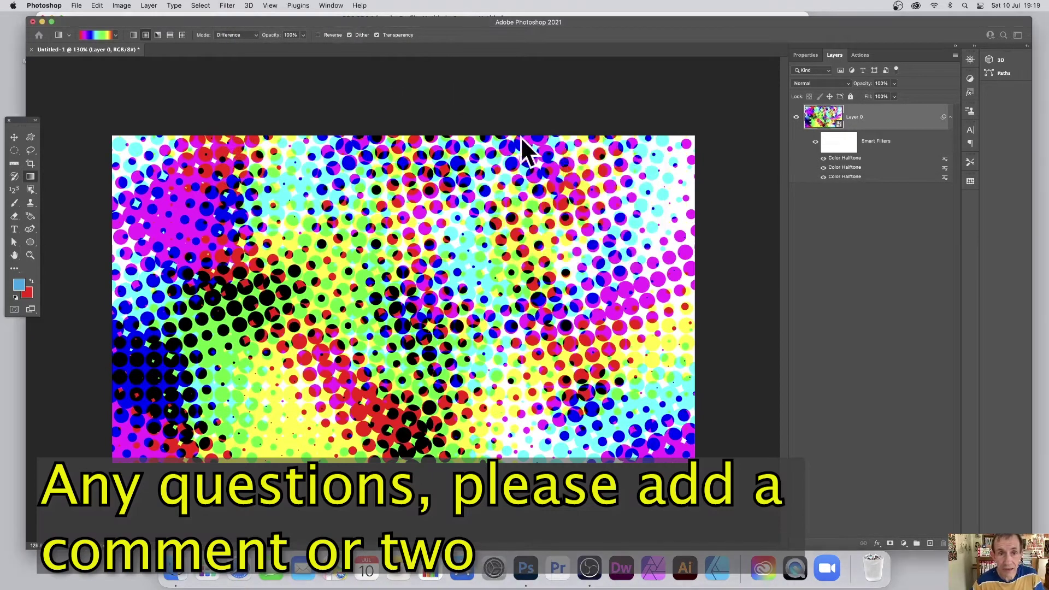
{"action": "left_click", "coordinate": [227, 5]}
{"action": "left_click", "coordinate": [226, 19]}
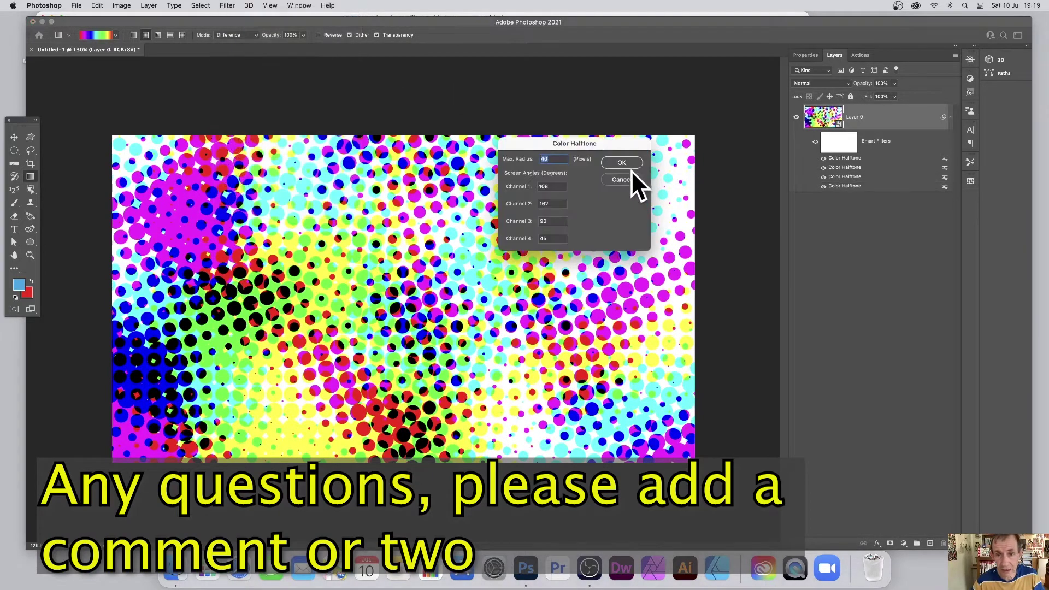
{"action": "left_click", "coordinate": [632, 161]}
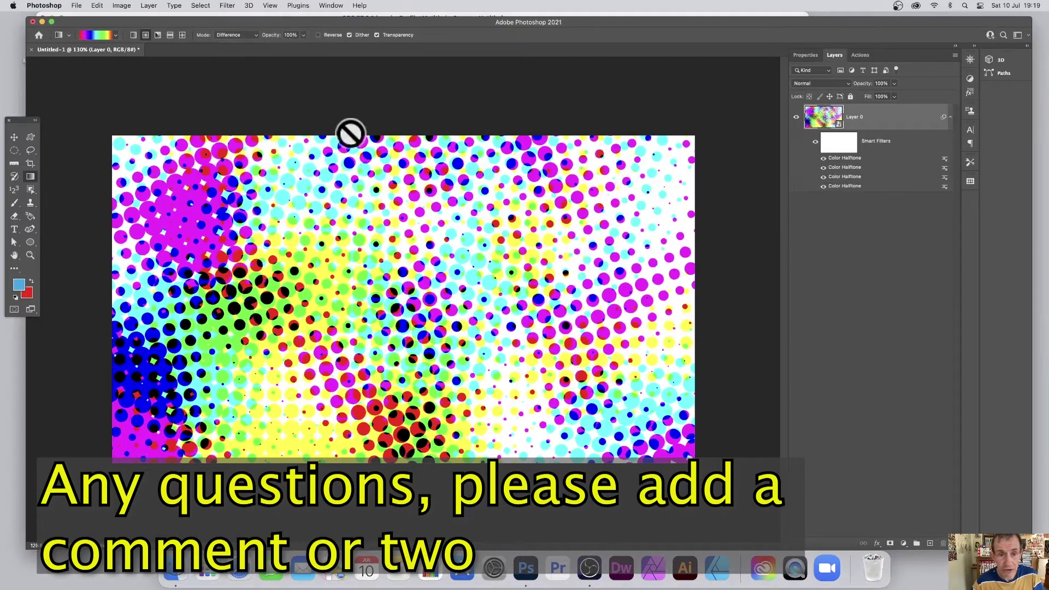
Step: Add fifth and sixth Color Halftone filters, completing six stacked halftone smart filters
{"action": "left_click", "coordinate": [225, 5]}
{"action": "left_click", "coordinate": [230, 19]}
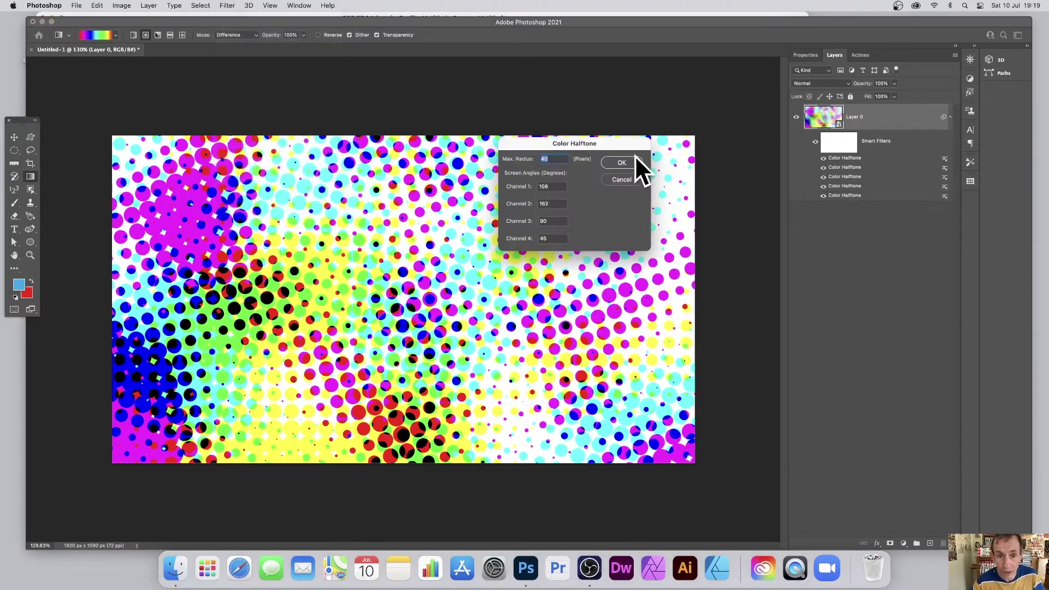
{"action": "left_click", "coordinate": [627, 163]}
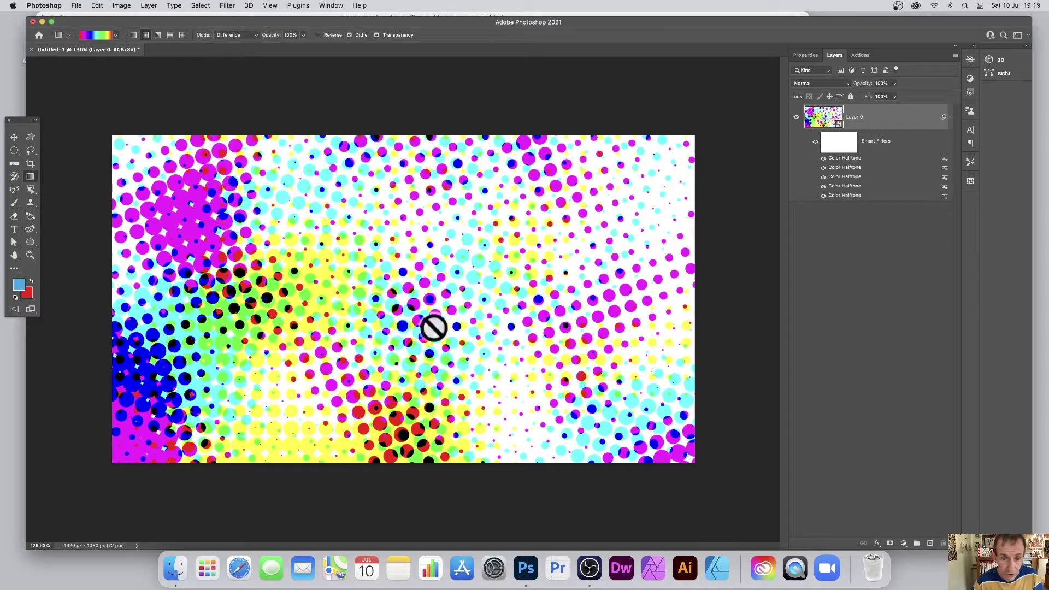
{"action": "left_click", "coordinate": [228, 5]}
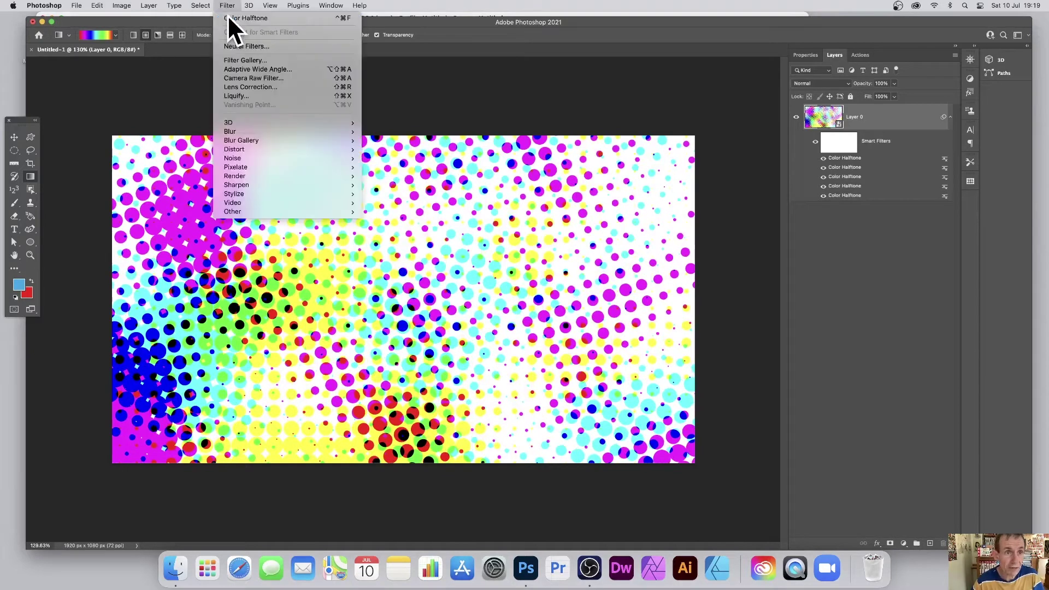
{"action": "left_click", "coordinate": [229, 19]}
{"action": "left_click", "coordinate": [620, 162]}
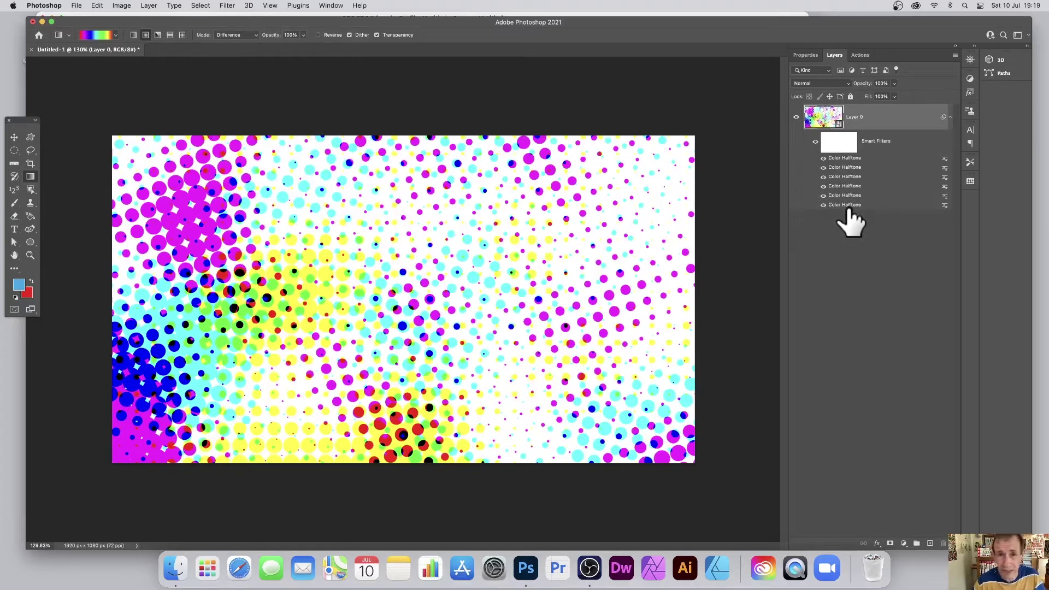
{"action": "left_click_drag", "start_coordinate": [849, 209], "coordinate": [352, 40]}
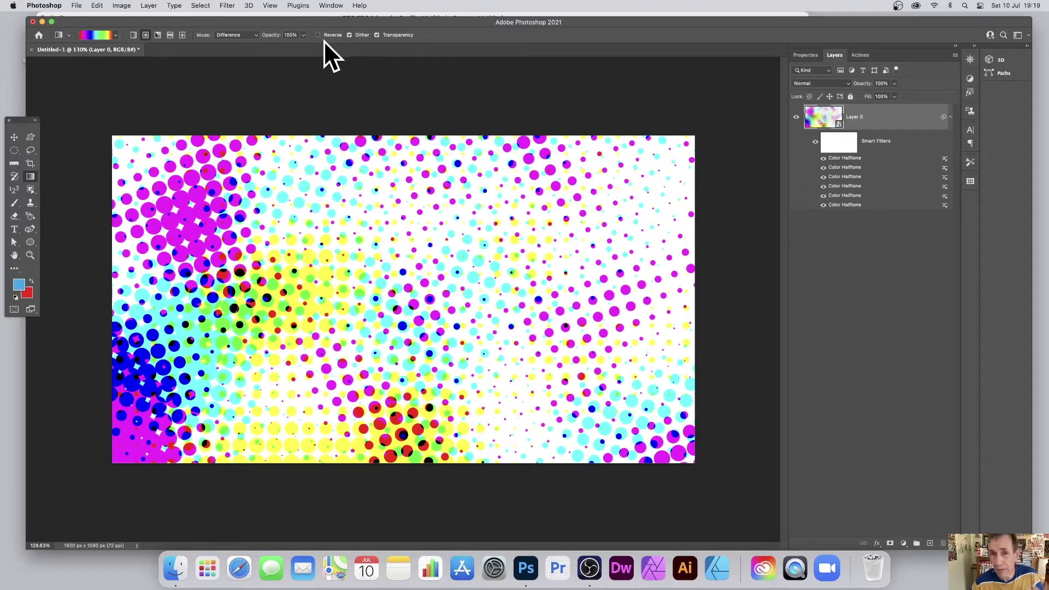
Step: Add a Gaussian Blur smart filter with an 8.2-pixel radius above the halftone stack
{"action": "left_click", "coordinate": [229, 5]}
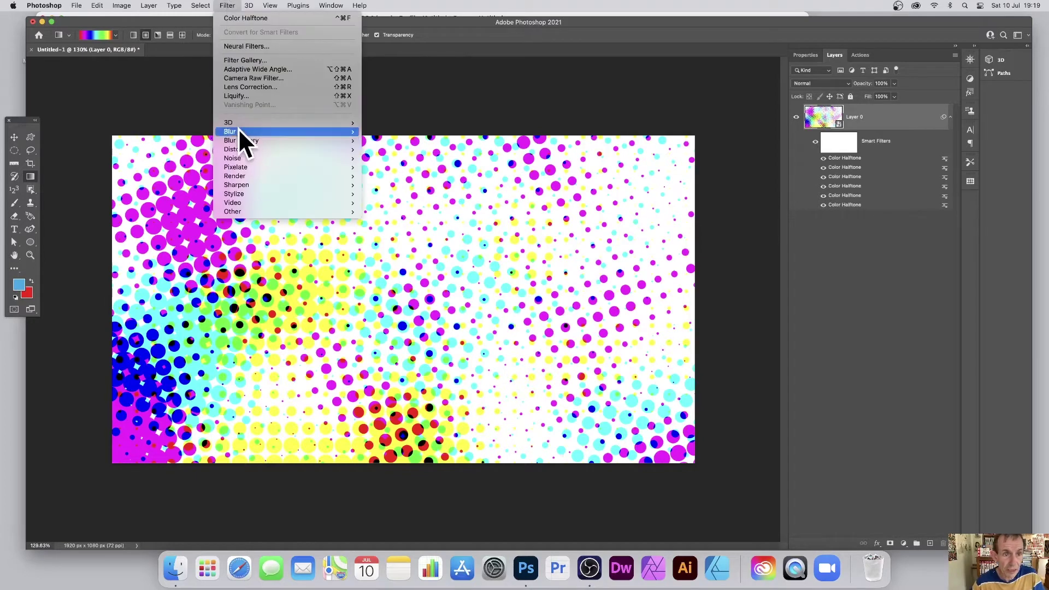
{"action": "mouse_move", "coordinate": [244, 132]}
{"action": "left_click", "coordinate": [416, 168]}
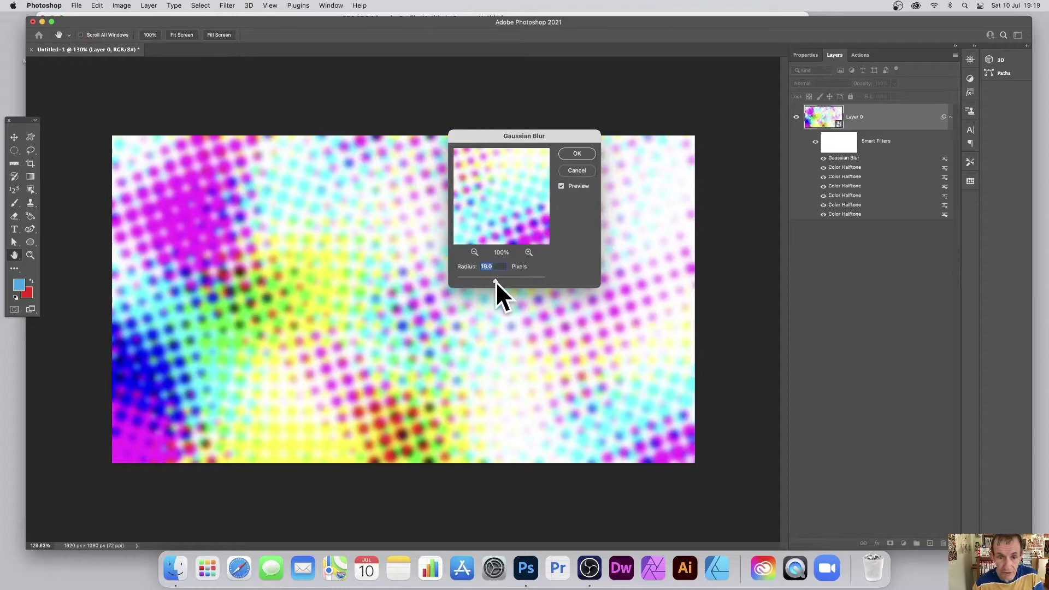
{"action": "left_click_drag", "start_coordinate": [496, 281], "coordinate": [488, 280]}
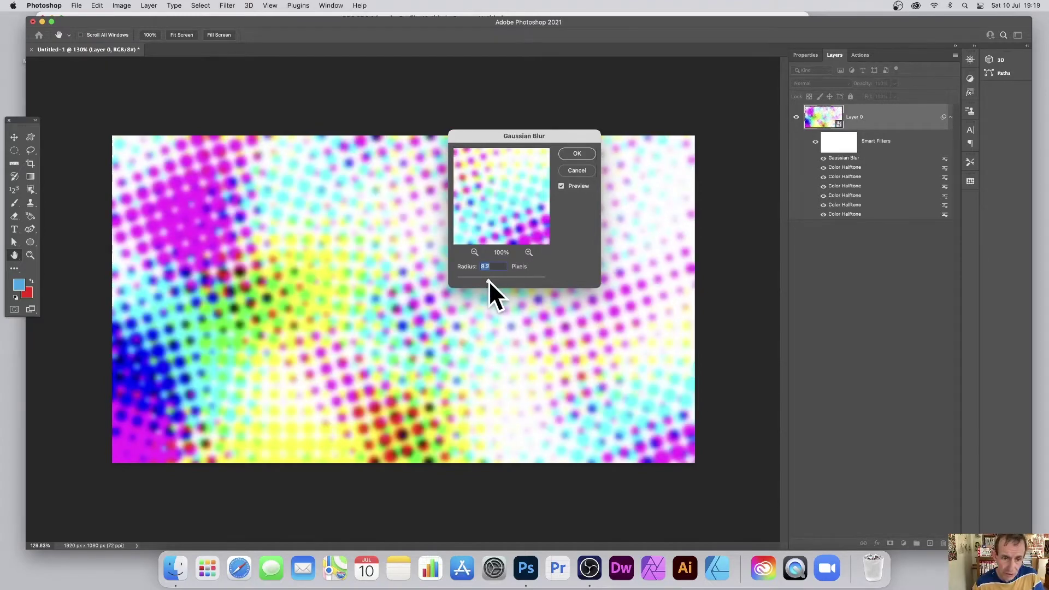
{"action": "left_click", "coordinate": [576, 153]}
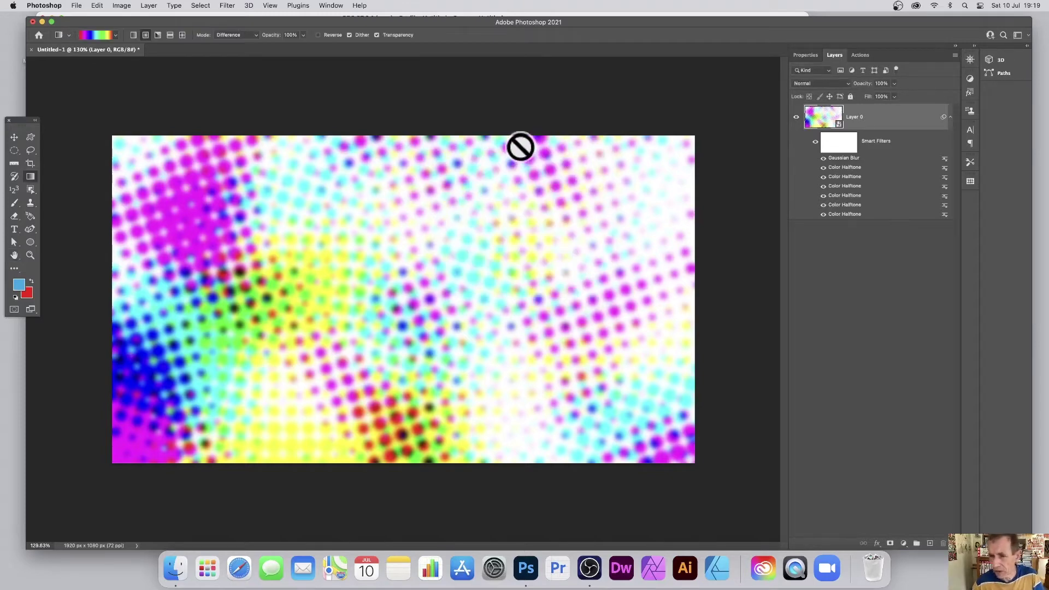
Step: Hide Gaussian Blur and add a Motion Blur smart filter at -6° angle, 47-pixel distance
{"action": "left_click", "coordinate": [823, 157]}
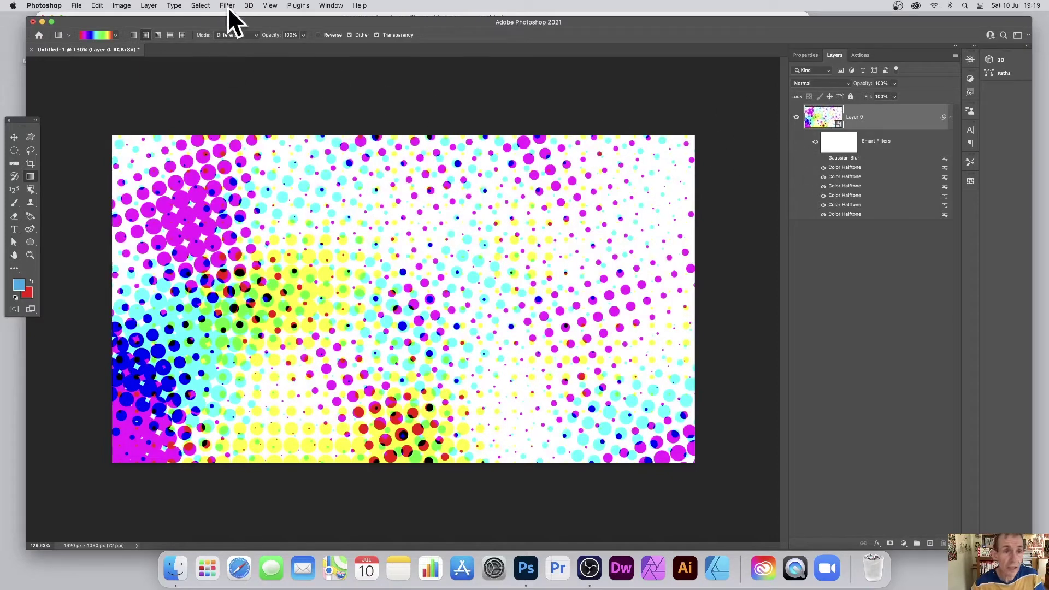
{"action": "left_click", "coordinate": [229, 5]}
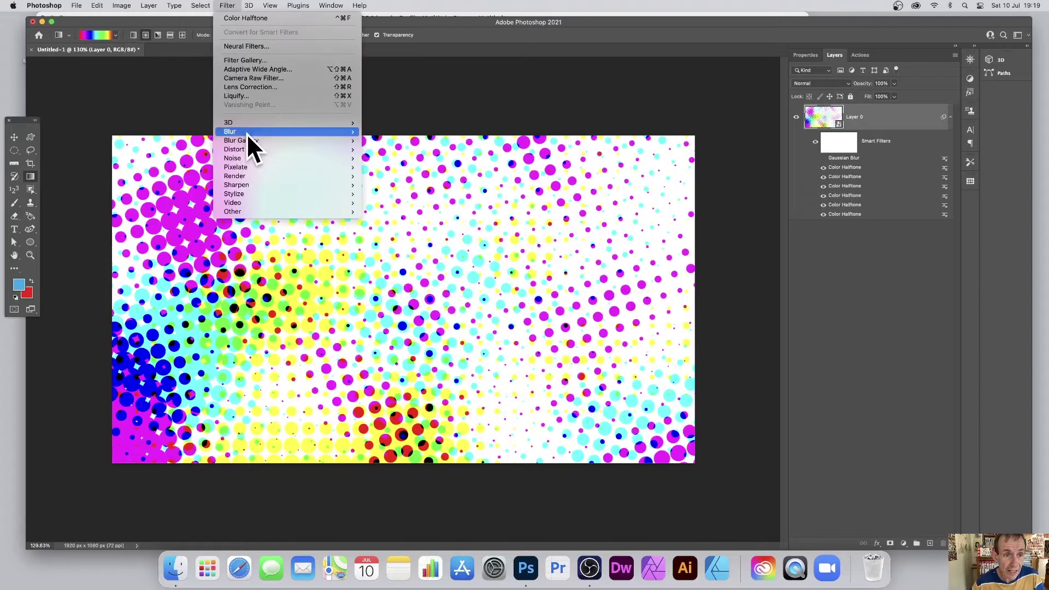
{"action": "mouse_move", "coordinate": [248, 132]}
{"action": "left_click", "coordinate": [401, 184]}
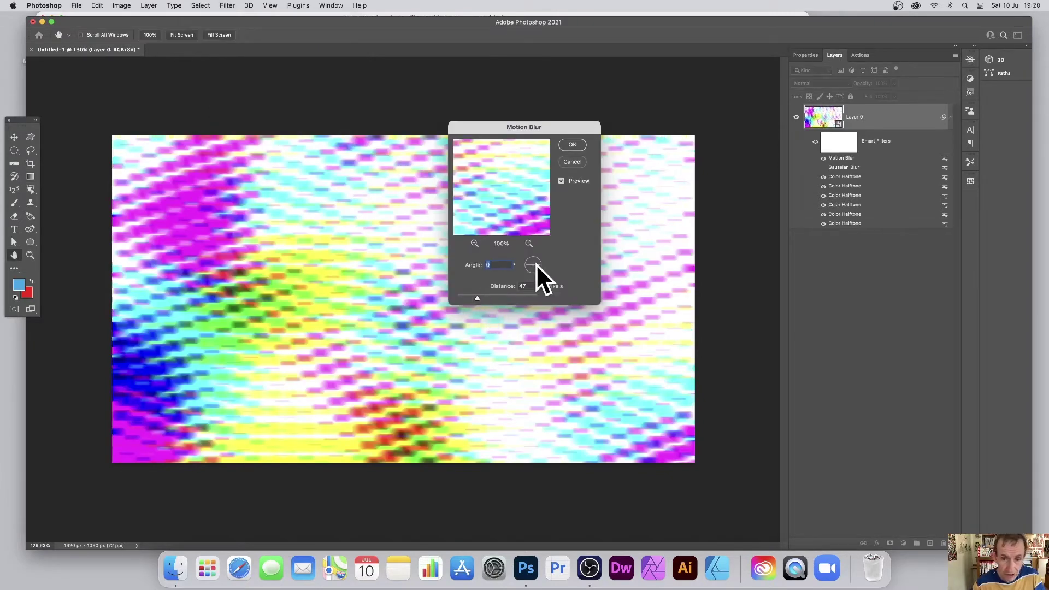
{"action": "left_click_drag", "start_coordinate": [536, 264], "coordinate": [536, 261]}
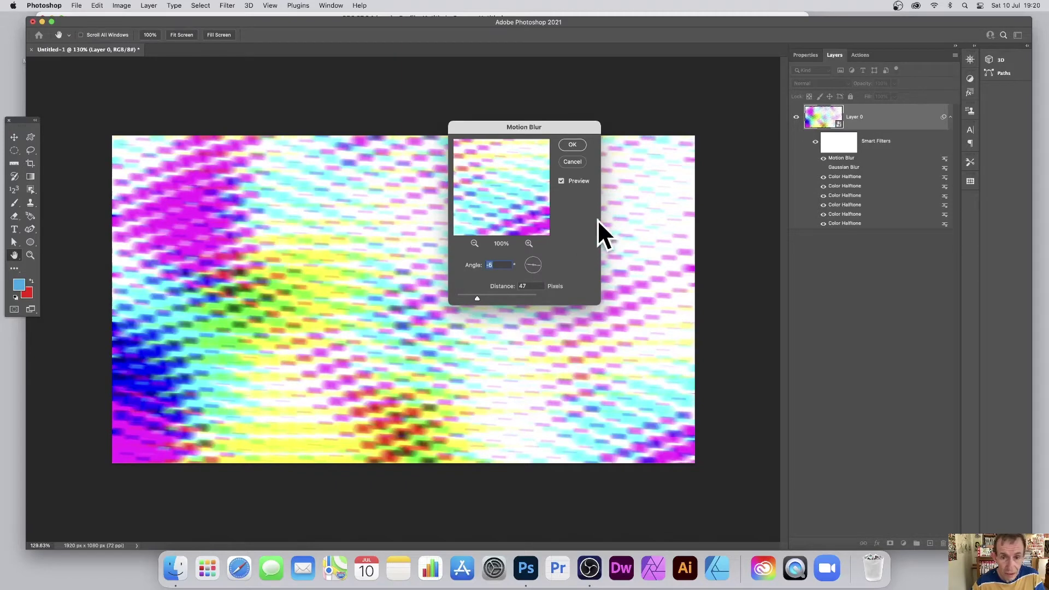
{"action": "left_click", "coordinate": [573, 145]}
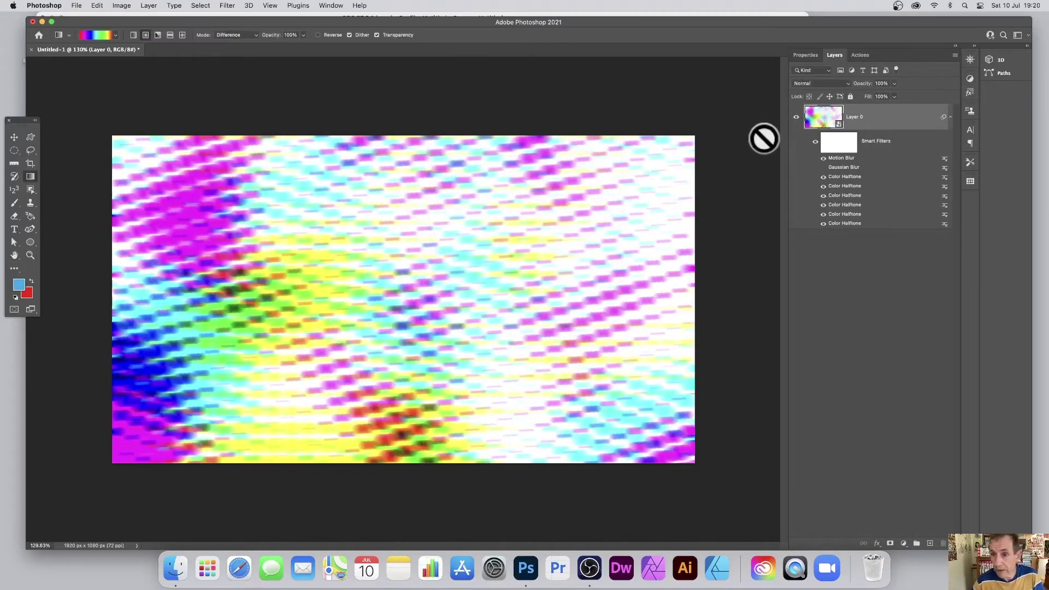
Step: Hide Motion Blur and add a Radial Blur smart filter with default settings
{"action": "left_click", "coordinate": [824, 158]}
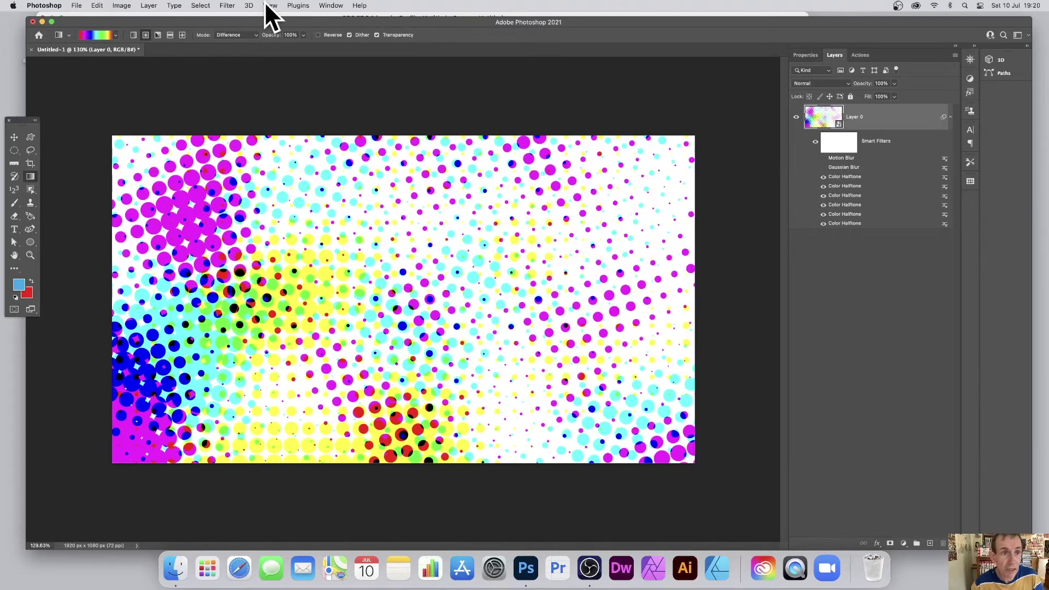
{"action": "left_click", "coordinate": [233, 5]}
{"action": "mouse_move", "coordinate": [243, 132]}
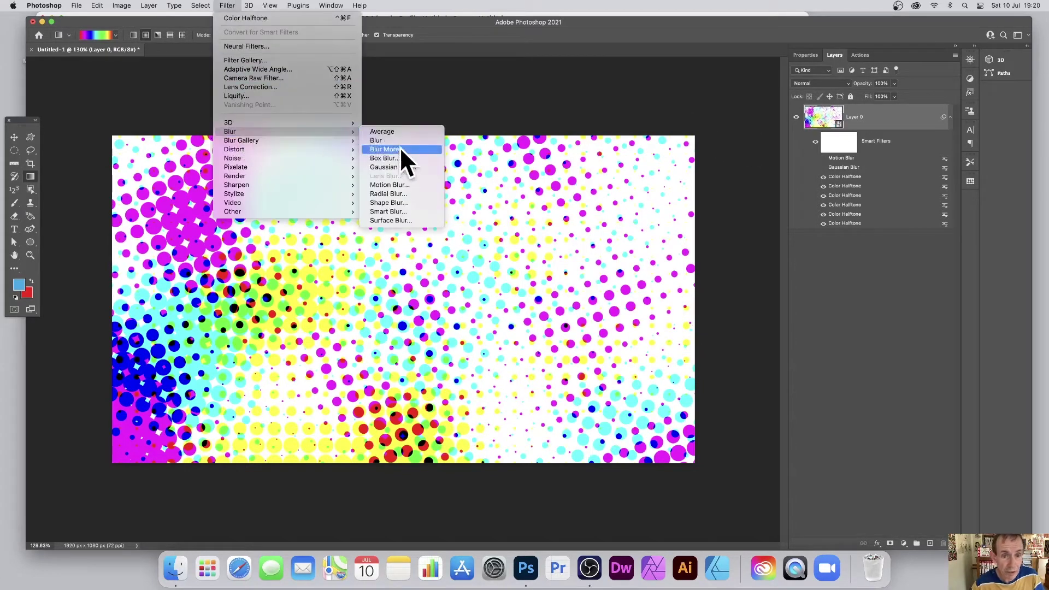
{"action": "left_click", "coordinate": [401, 194]}
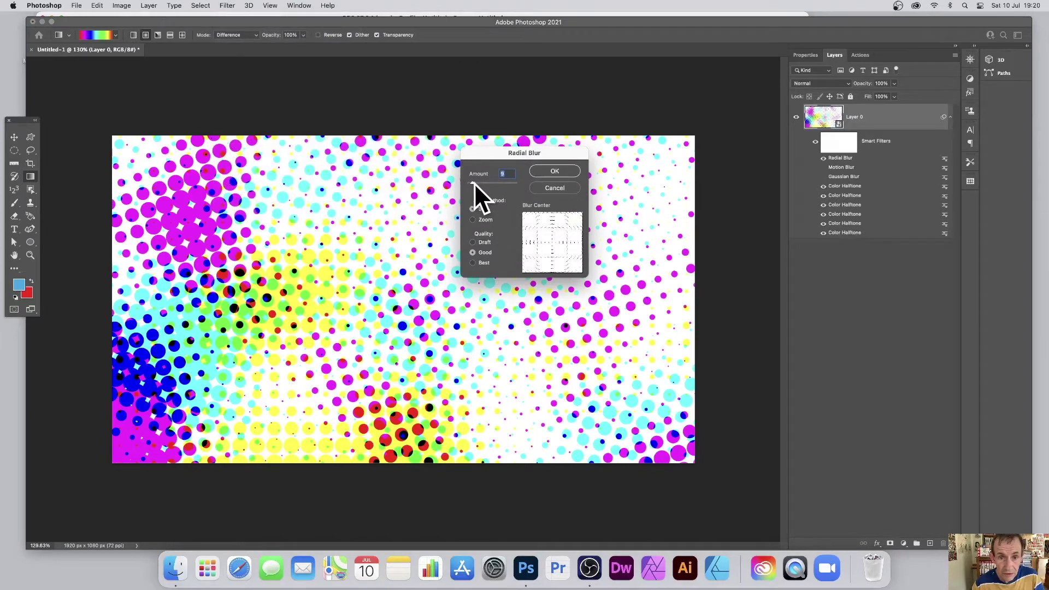
{"action": "left_click", "coordinate": [556, 169]}
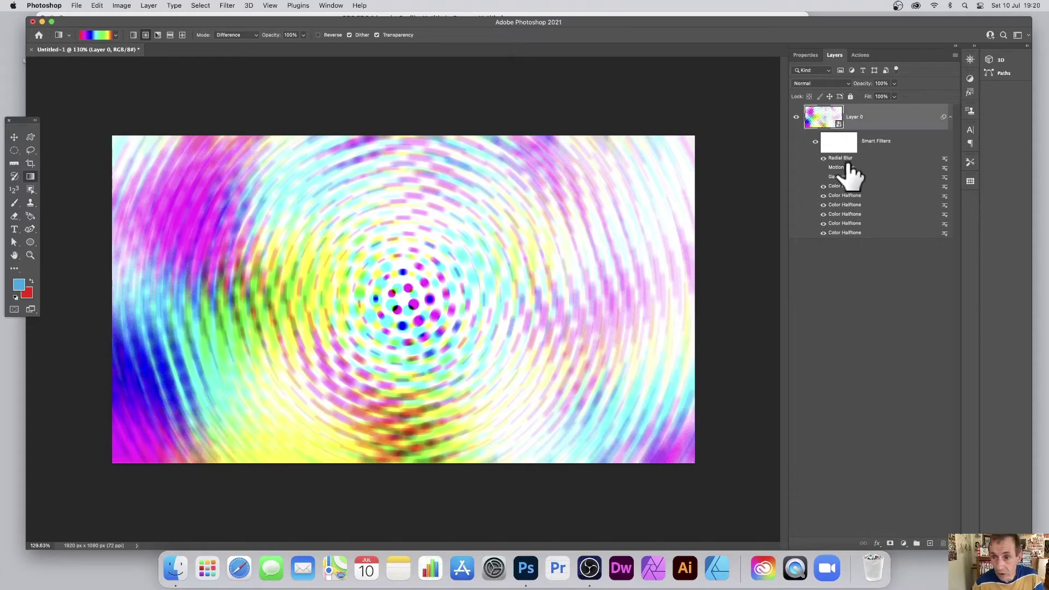
Step: Hide the Radial Blur filter and make Gaussian Blur visible again
{"action": "left_click", "coordinate": [823, 157]}
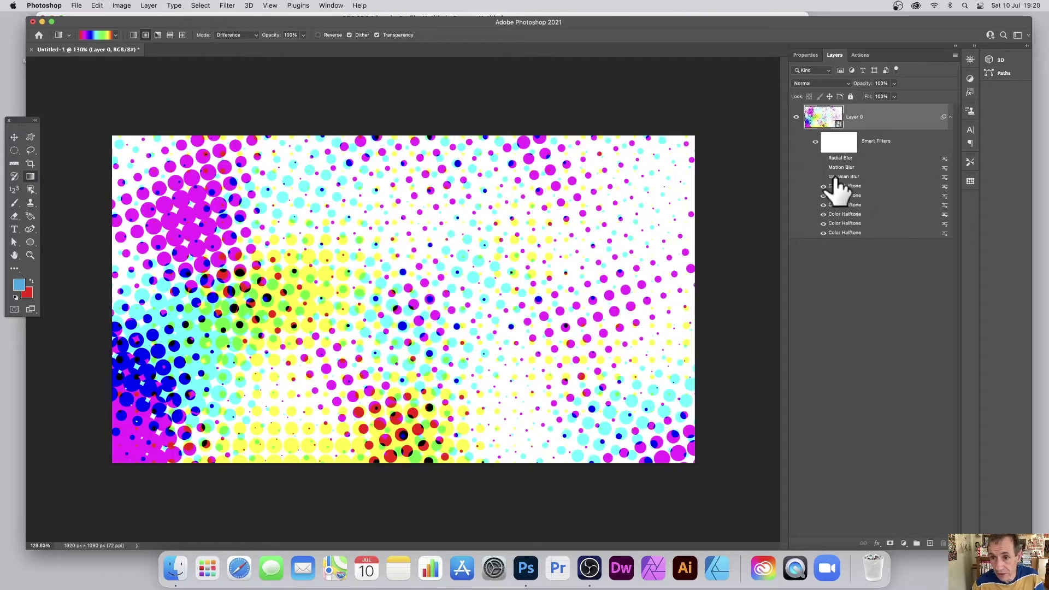
{"action": "left_click", "coordinate": [823, 177]}
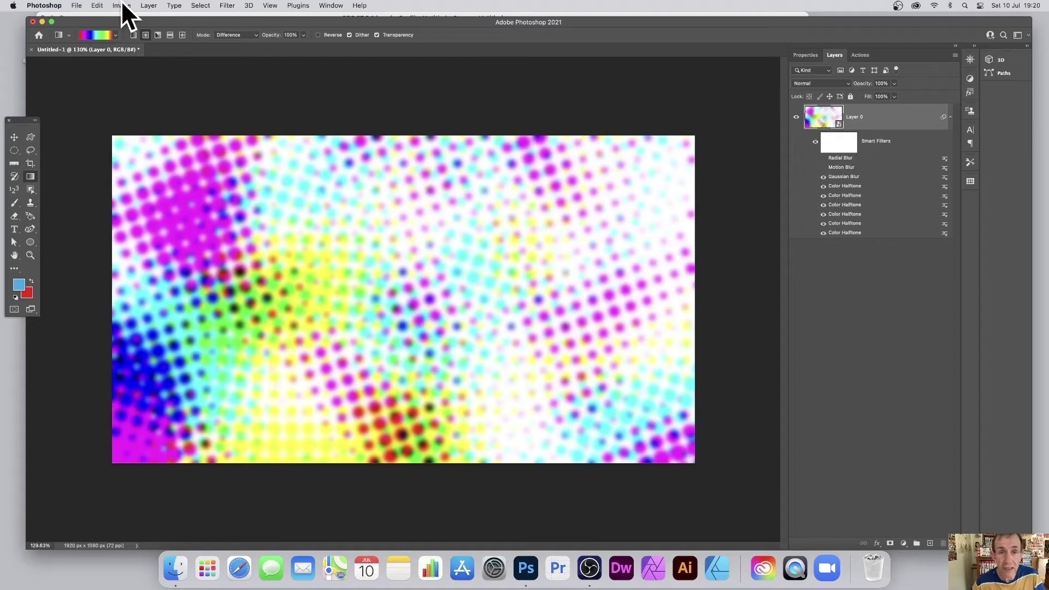
{"action": "left_click", "coordinate": [122, 6]}
Step: Add a Threshold smart filter at level about 216 for bold black-and-white blobs
{"action": "mouse_move", "coordinate": [124, 31]}
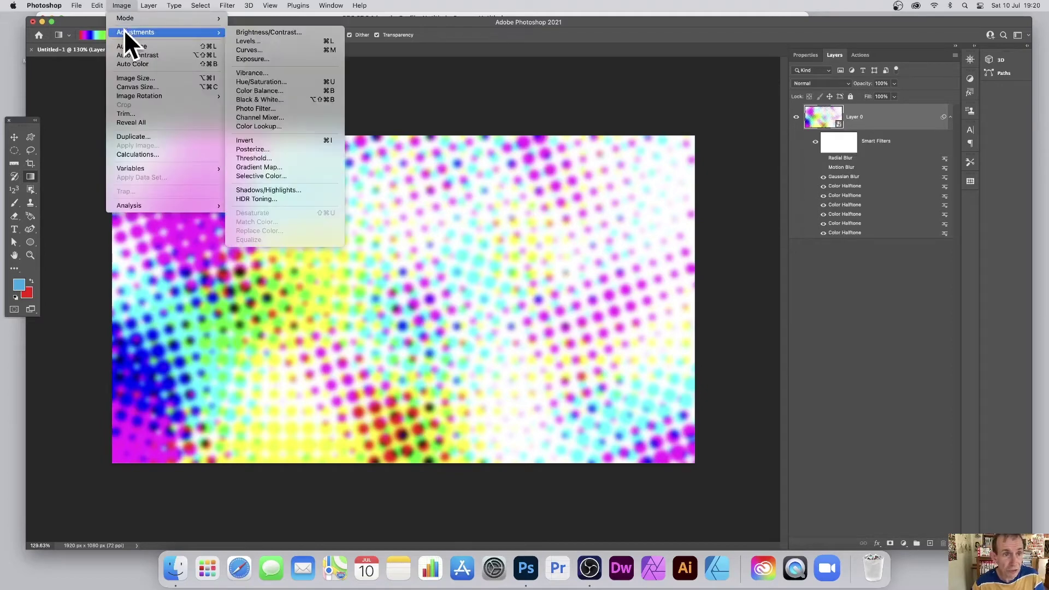
{"action": "left_click", "coordinate": [283, 158]}
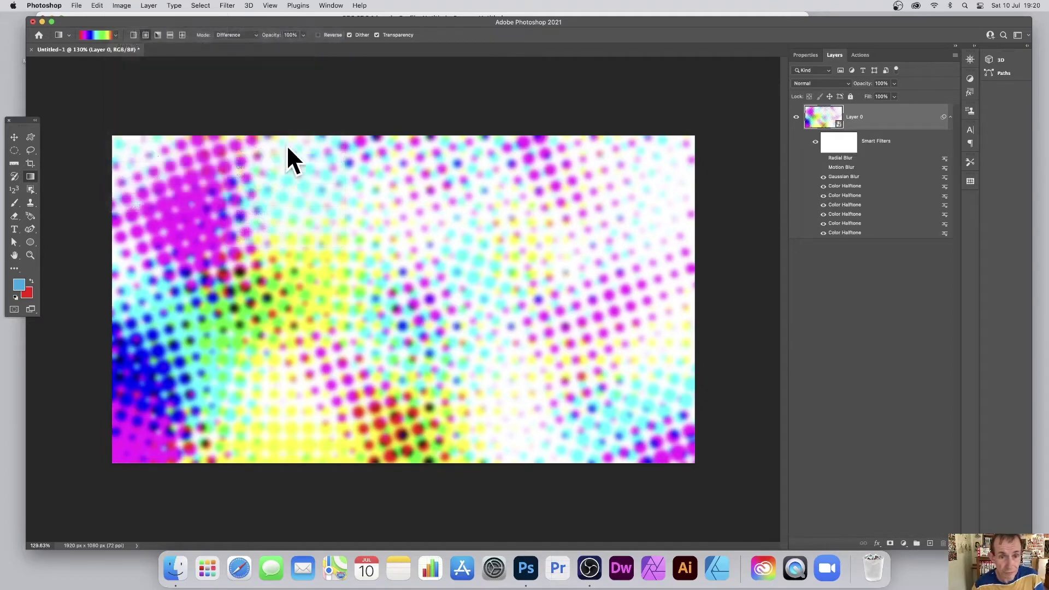
{"action": "left_click_drag", "start_coordinate": [645, 135], "coordinate": [569, 88]}
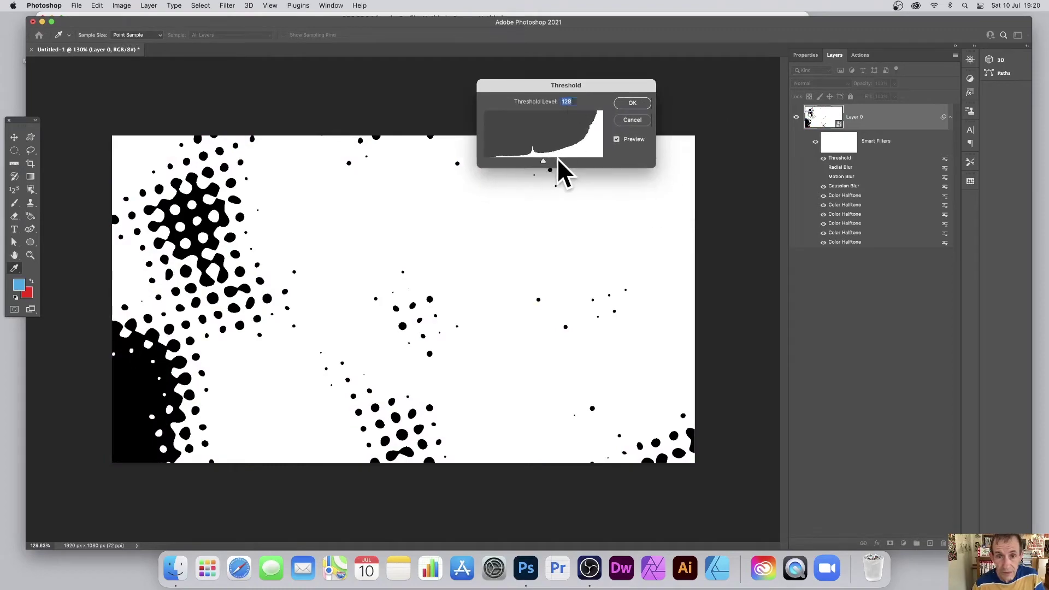
{"action": "left_click_drag", "start_coordinate": [557, 159], "coordinate": [586, 160]}
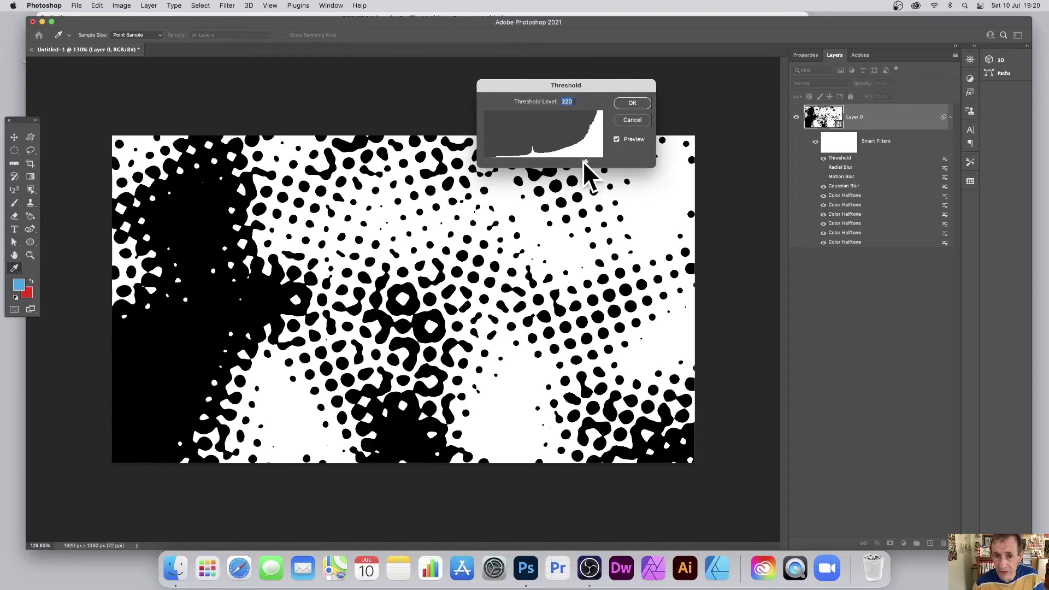
{"action": "mouse_move", "coordinate": [582, 161]}
{"action": "left_mouse_down"}
{"action": "mouse_move", "coordinate": [544, 159]}
{"action": "mouse_move", "coordinate": [600, 159]}
{"action": "mouse_move", "coordinate": [583, 159]}
{"action": "left_mouse_up"}
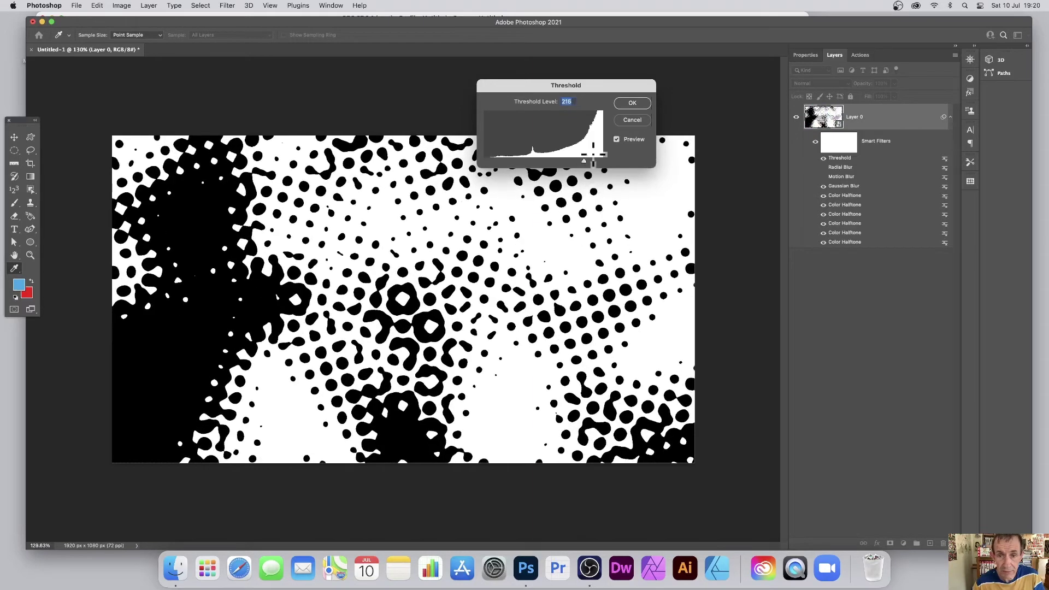
{"action": "left_click", "coordinate": [635, 104]}
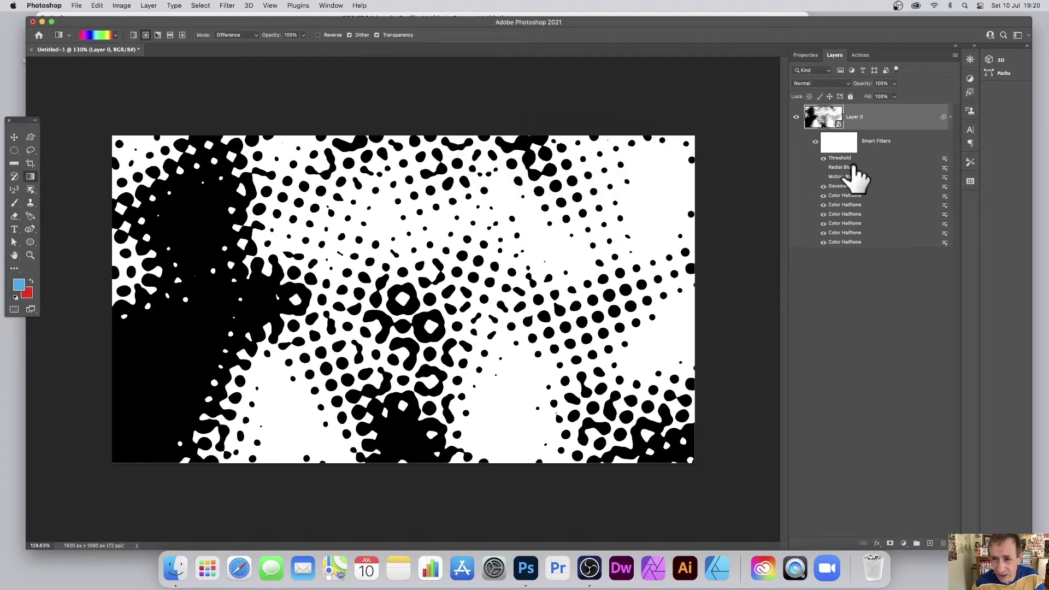
Step: Hide Gaussian Blur and lower the Threshold level to 121
{"action": "left_click", "coordinate": [823, 187]}
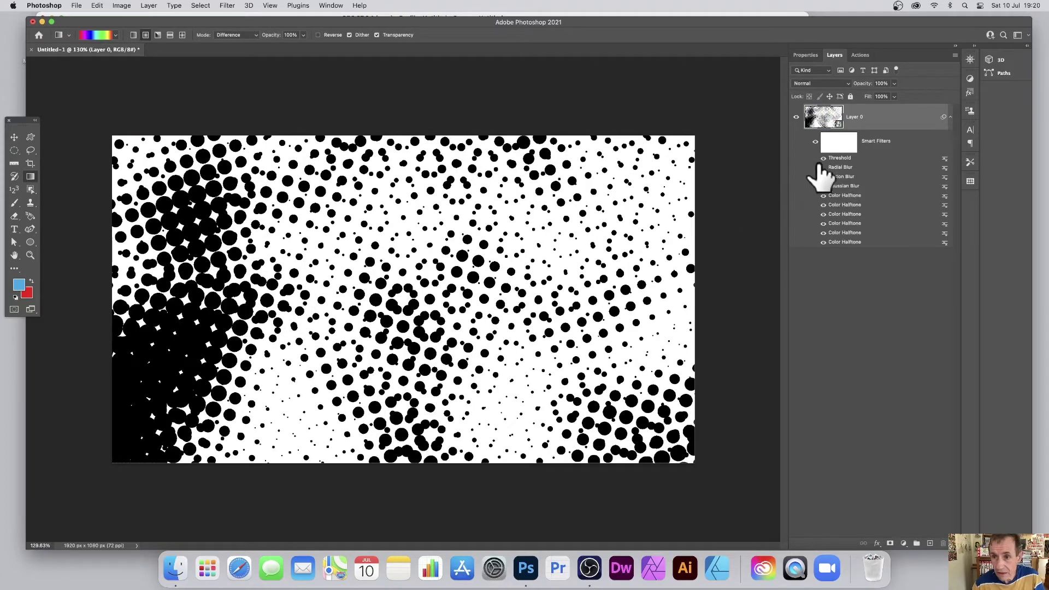
{"action": "left_click", "coordinate": [824, 167]}
{"action": "double_click", "coordinate": [840, 158]}
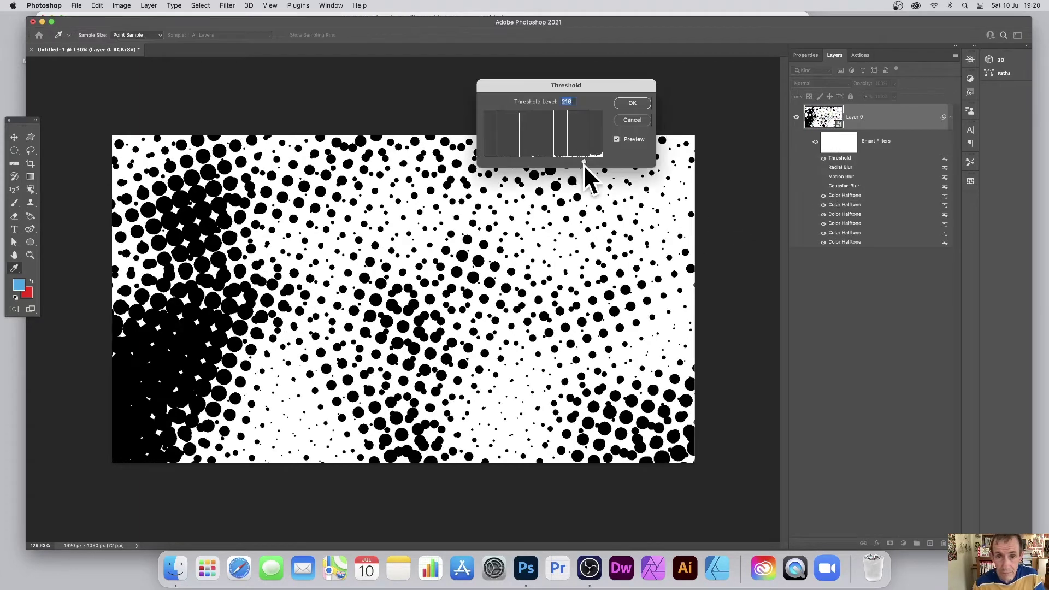
{"action": "left_click_drag", "start_coordinate": [576, 160], "coordinate": [540, 161]}
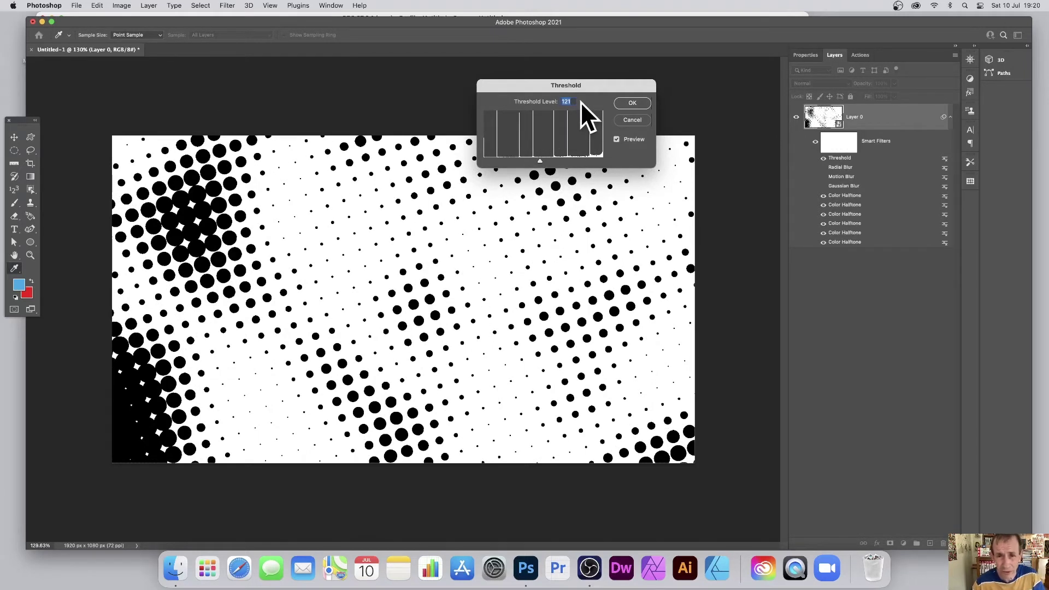
{"action": "left_click", "coordinate": [632, 103]}
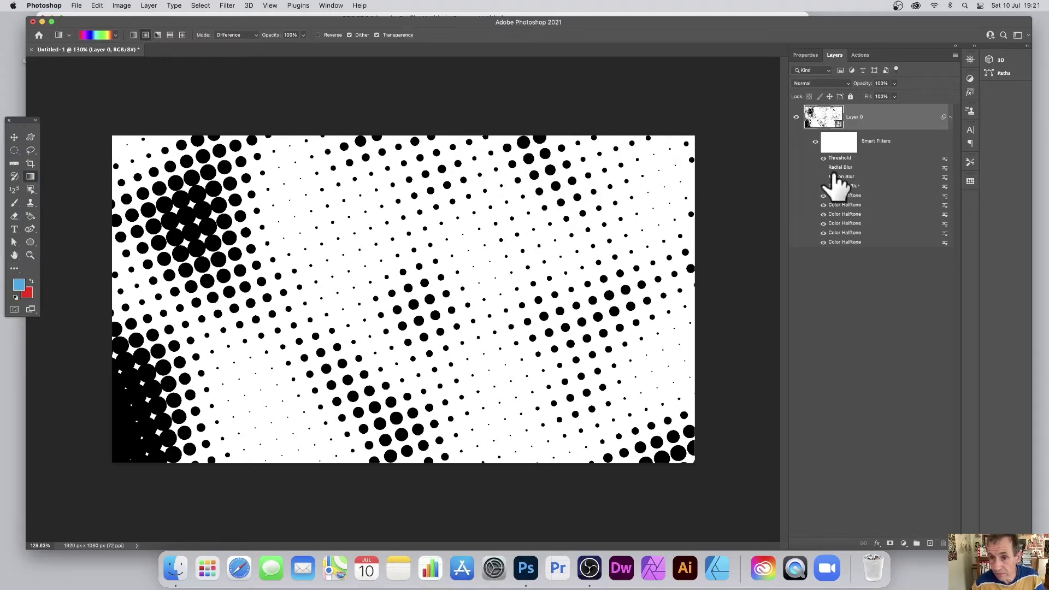
Step: Show Motion Blur again and raise the Threshold level to about 226
{"action": "left_click", "coordinate": [823, 177]}
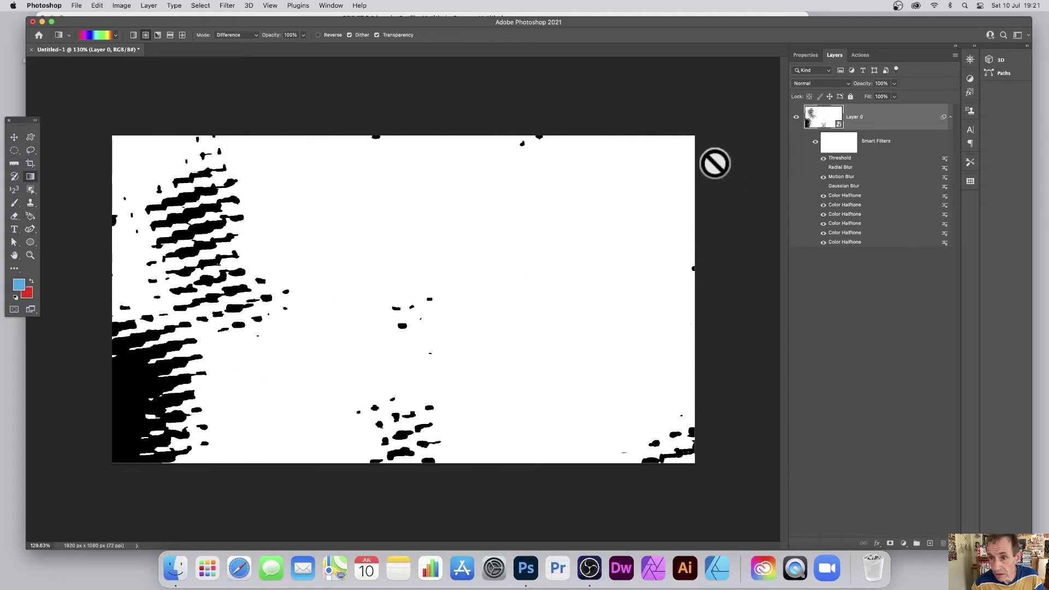
{"action": "double_click", "coordinate": [835, 157]}
{"action": "left_click_drag", "start_coordinate": [543, 162], "coordinate": [589, 161]}
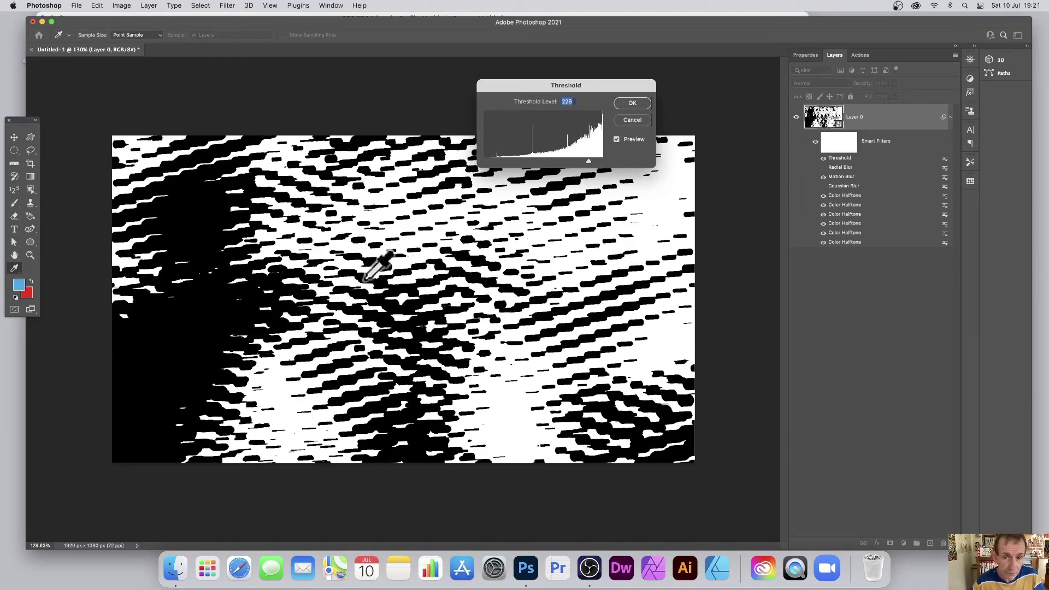
{"action": "left_click", "coordinate": [625, 103]}
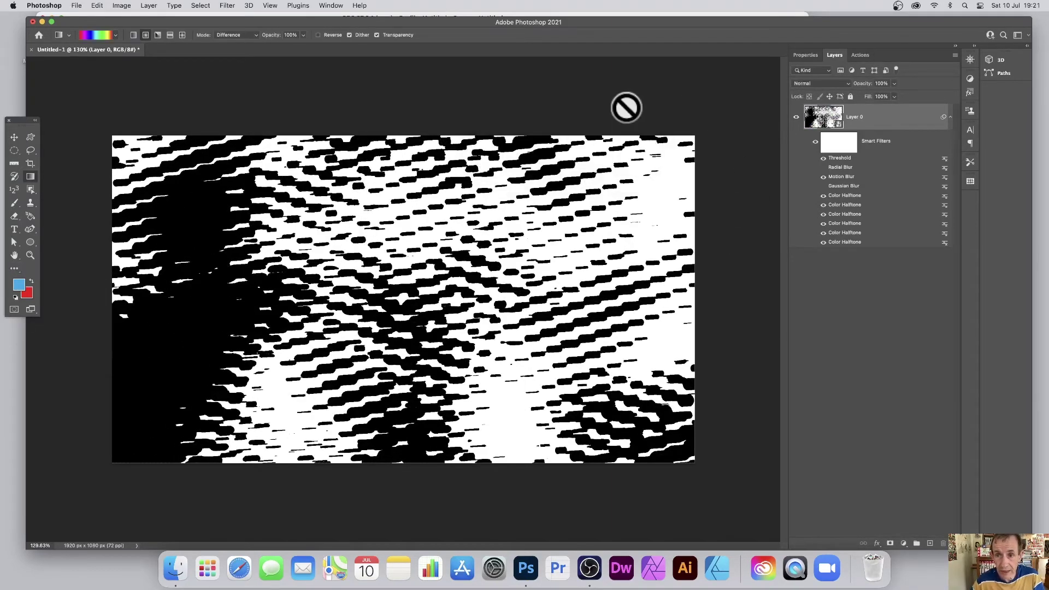
Step: Turn on Radial Blur and set the re-enabled Threshold filter to level 229
{"action": "left_click", "coordinate": [823, 158]}
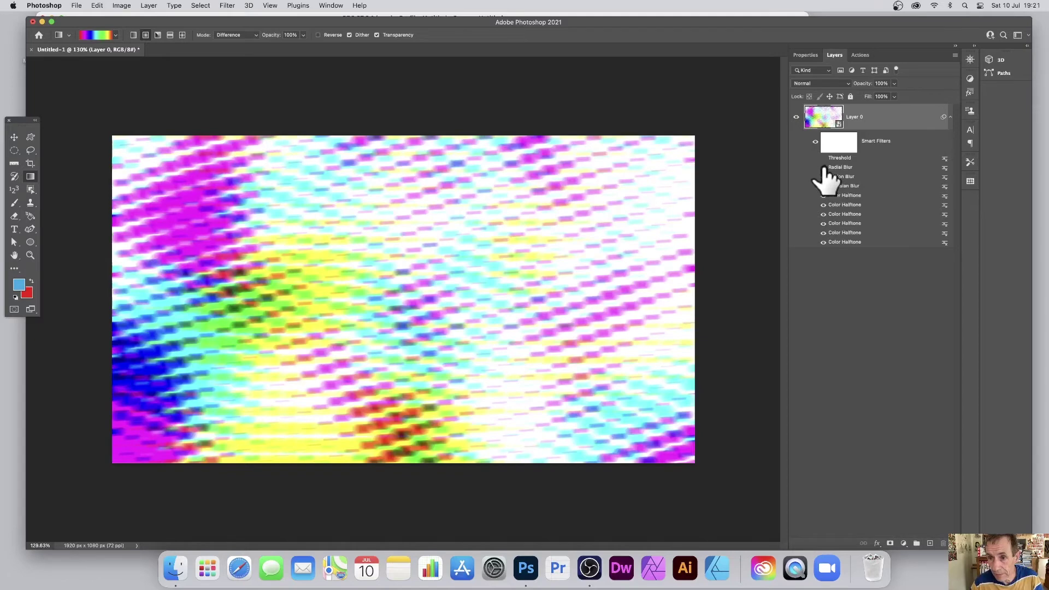
{"action": "left_click", "coordinate": [824, 167]}
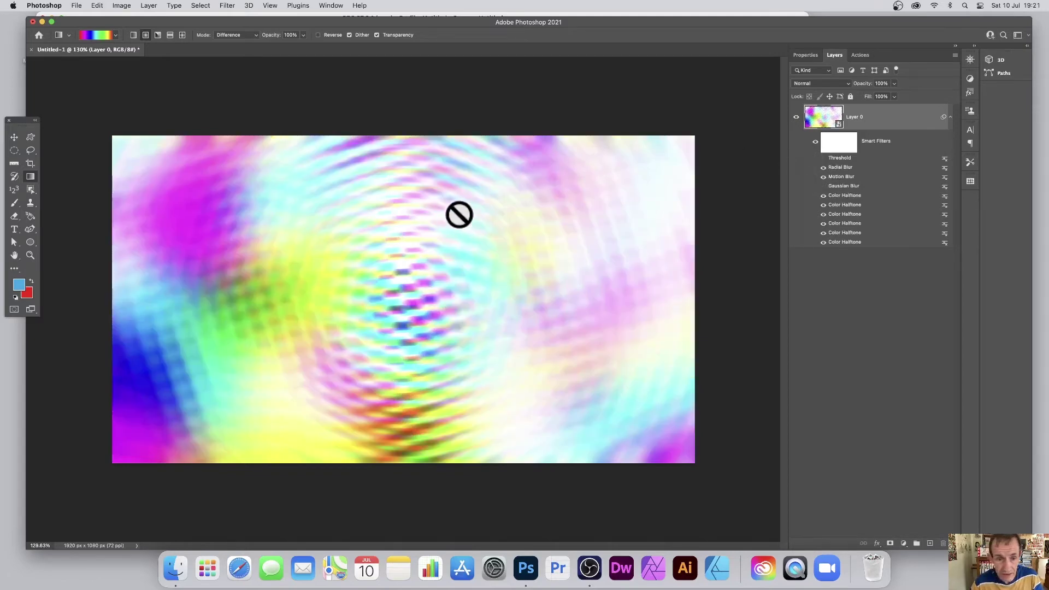
{"action": "left_click", "coordinate": [824, 158]}
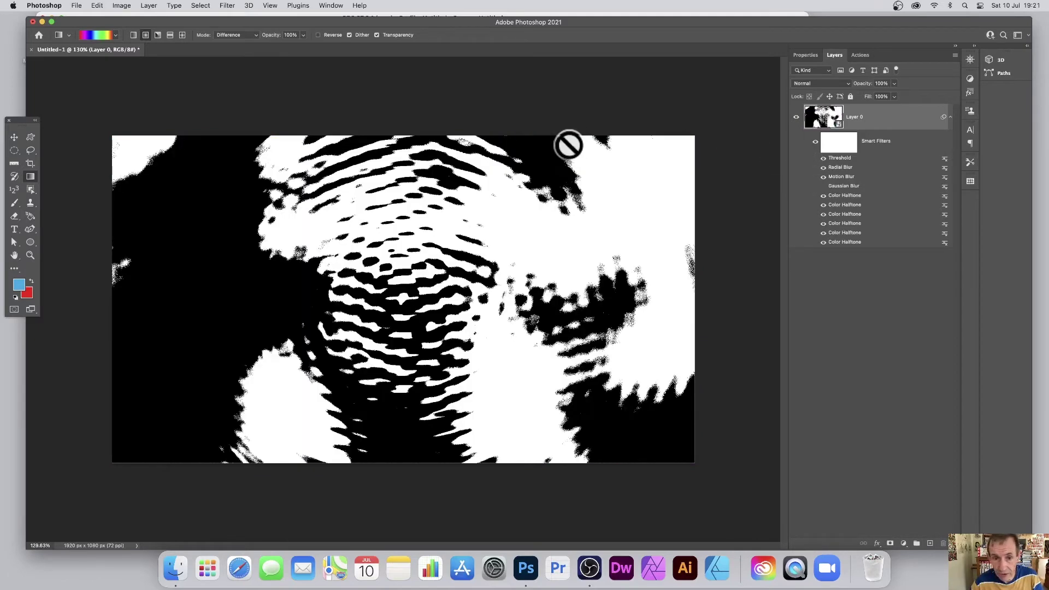
{"action": "double_click", "coordinate": [840, 158]}
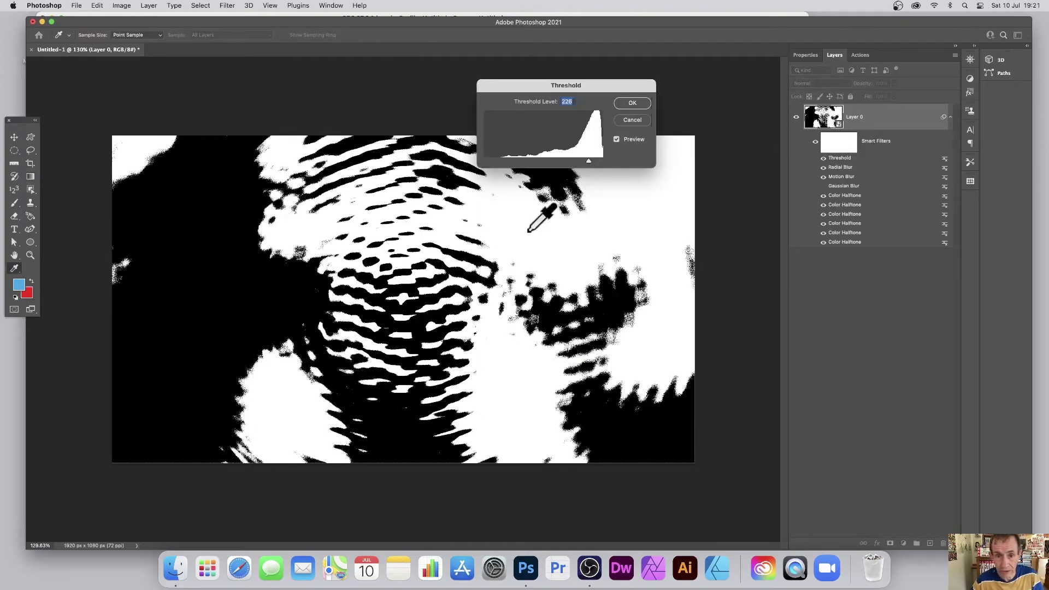
{"action": "mouse_move", "coordinate": [589, 159]}
{"action": "left_mouse_down"}
{"action": "mouse_move", "coordinate": [575, 160]}
{"action": "mouse_move", "coordinate": [602, 163]}
{"action": "mouse_move", "coordinate": [591, 162]}
{"action": "left_mouse_up"}
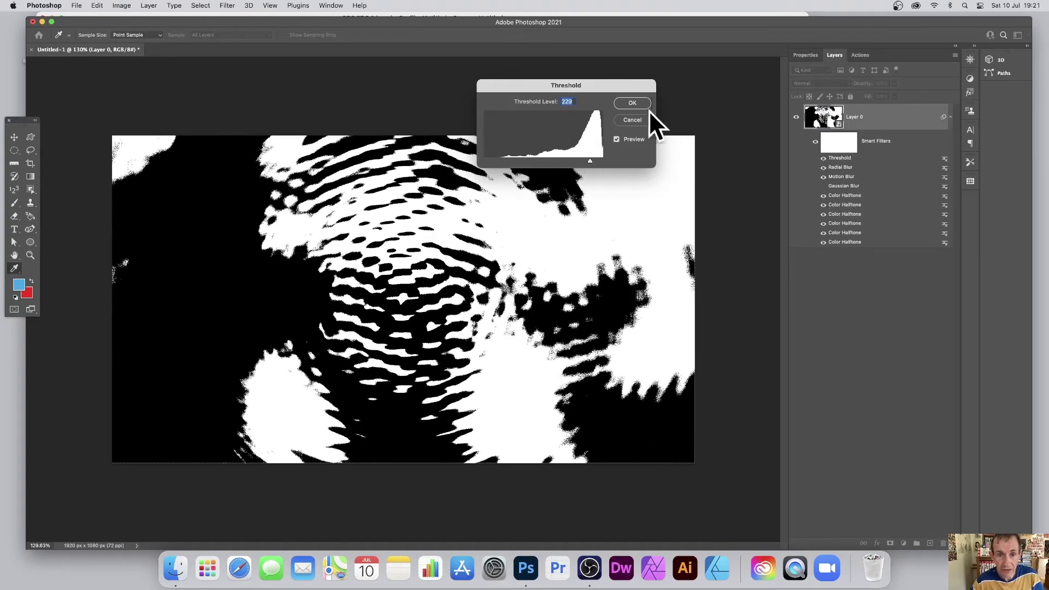
{"action": "left_click", "coordinate": [631, 103]}
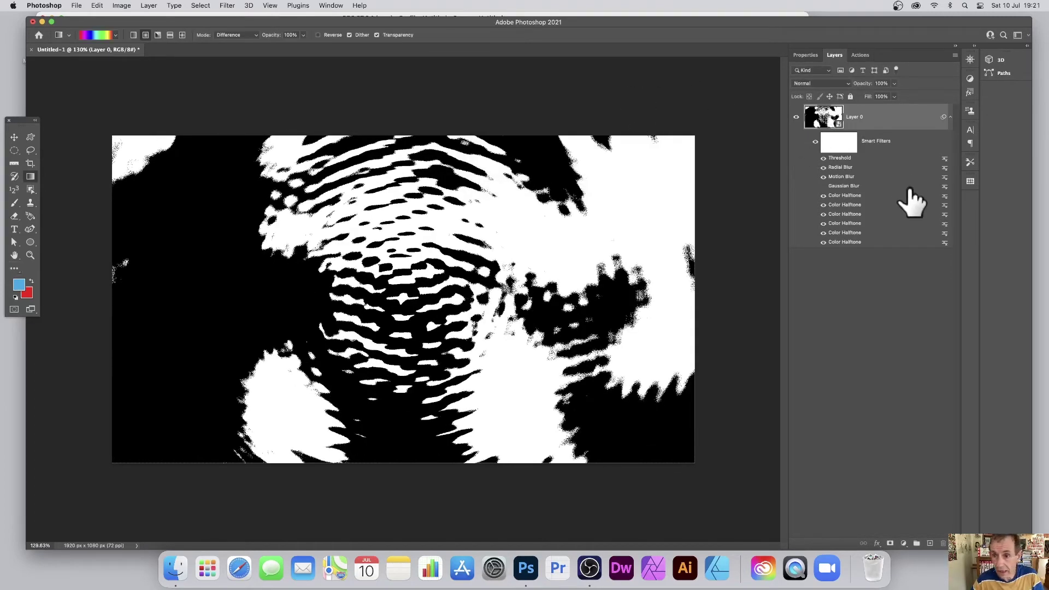
Step: Reapply Radial Blur with a much smaller spin amount
{"action": "double_click", "coordinate": [840, 167]}
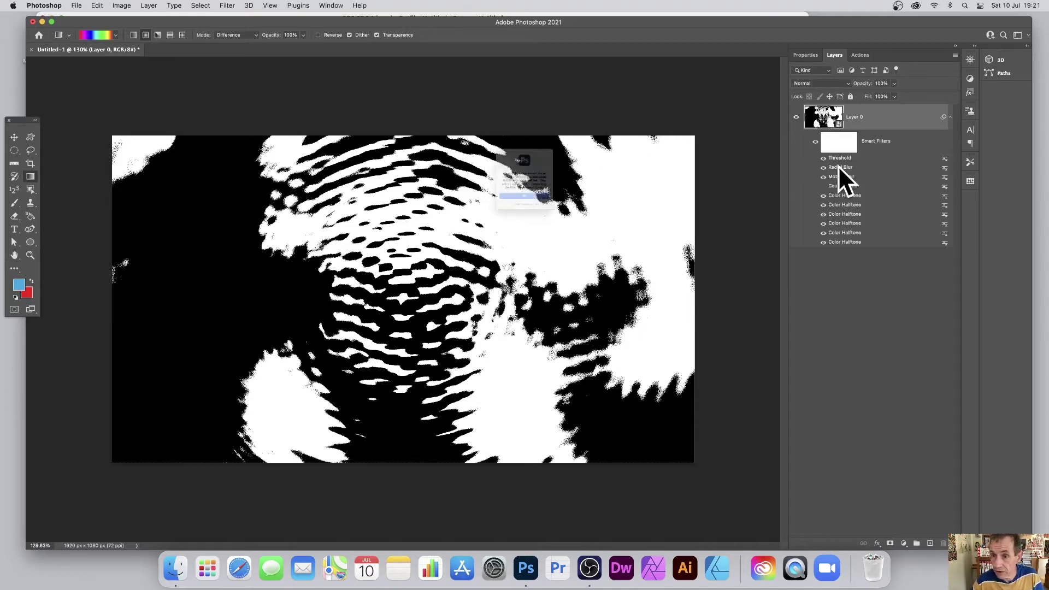
{"action": "left_click", "coordinate": [546, 212]}
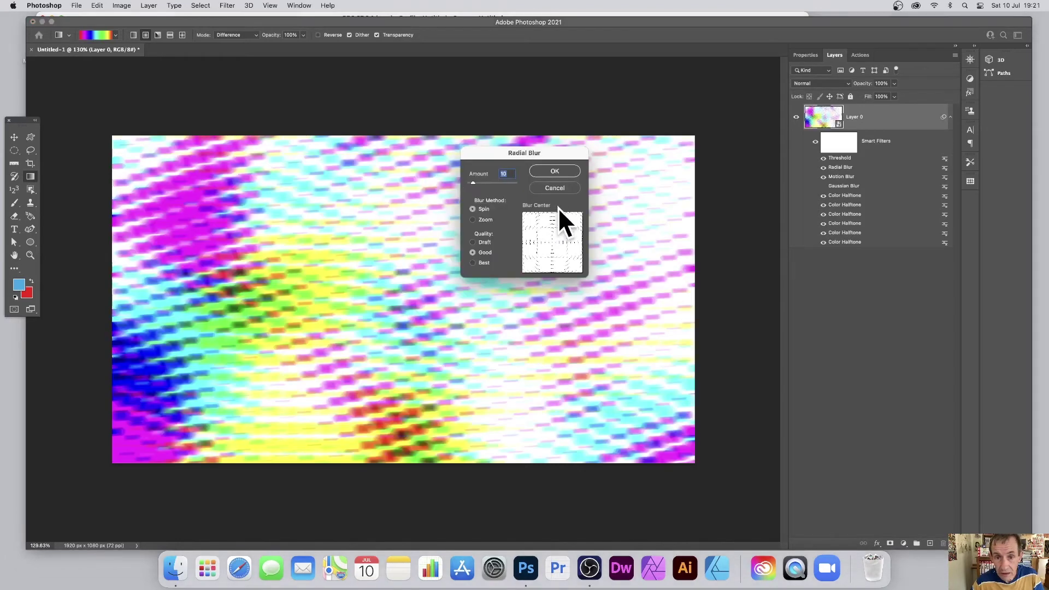
{"action": "left_click_drag", "start_coordinate": [524, 155], "coordinate": [687, 143]}
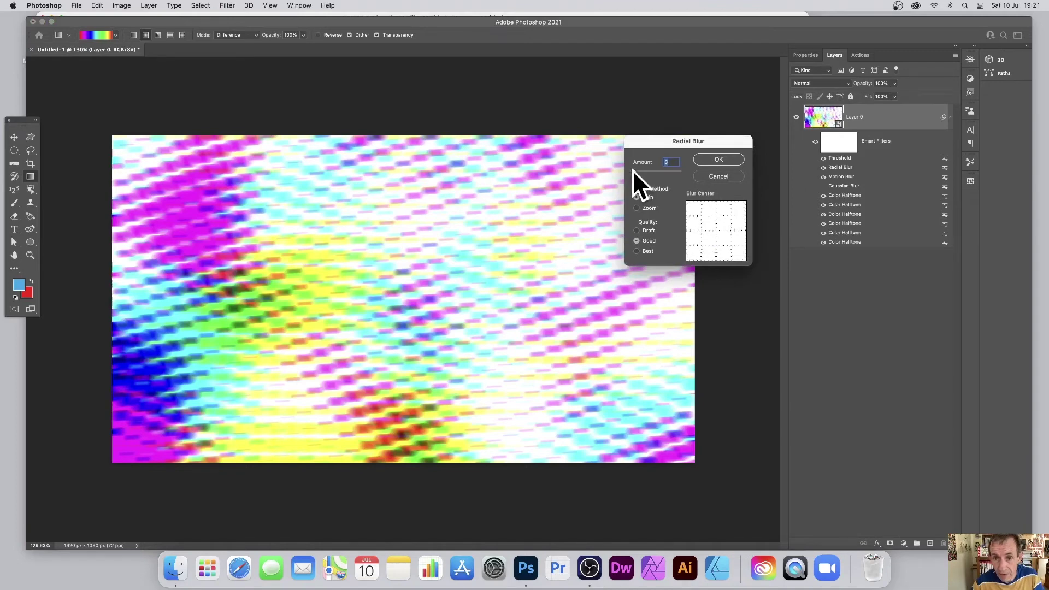
{"action": "left_click", "coordinate": [719, 159]}
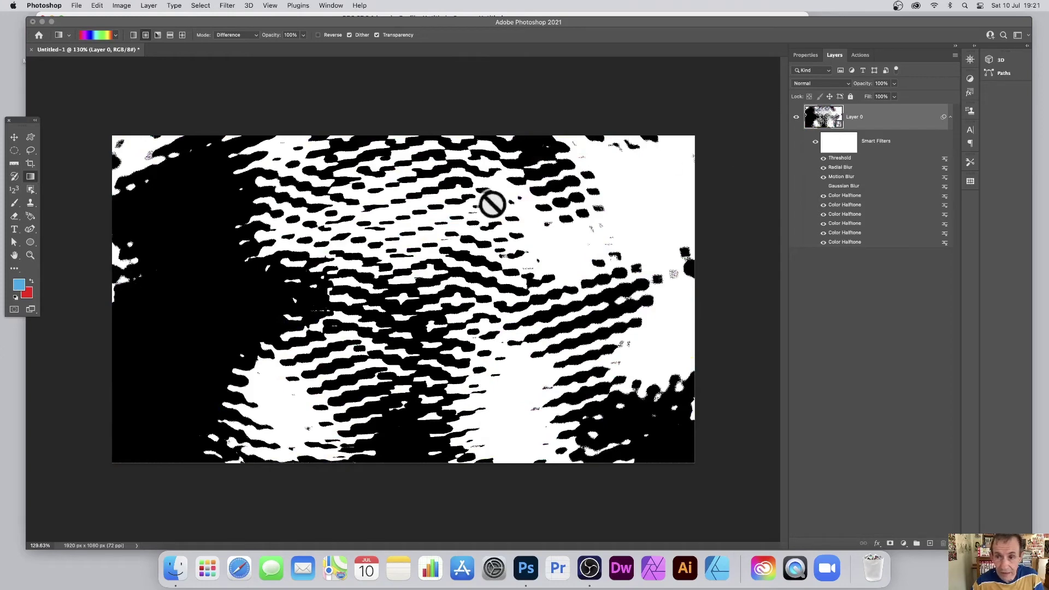
Step: Hide the Motion Blur filter and lower the Threshold level to 221
{"action": "left_click", "coordinate": [824, 177]}
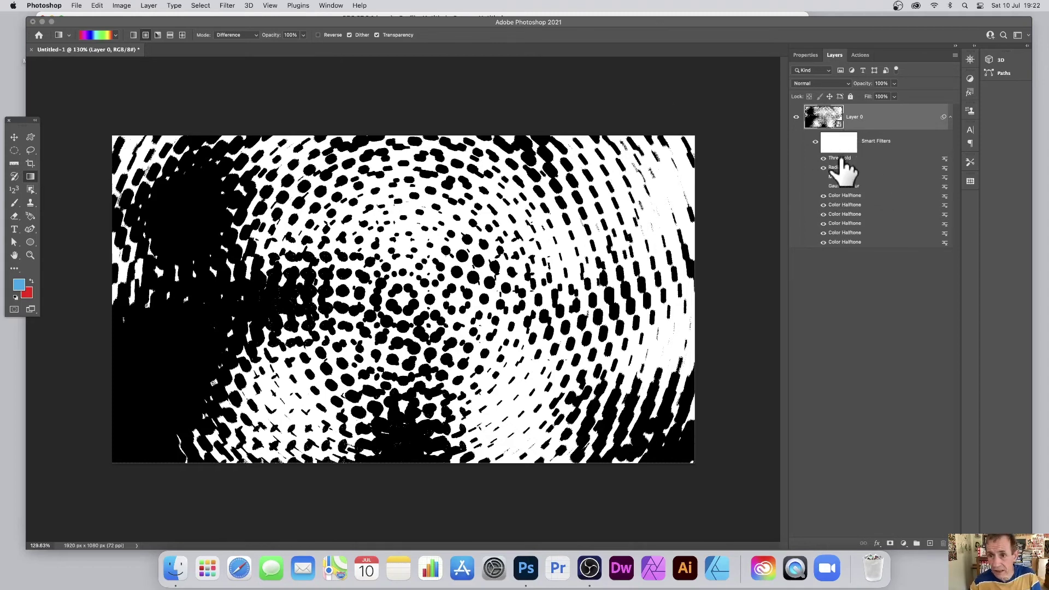
{"action": "double_click", "coordinate": [842, 158]}
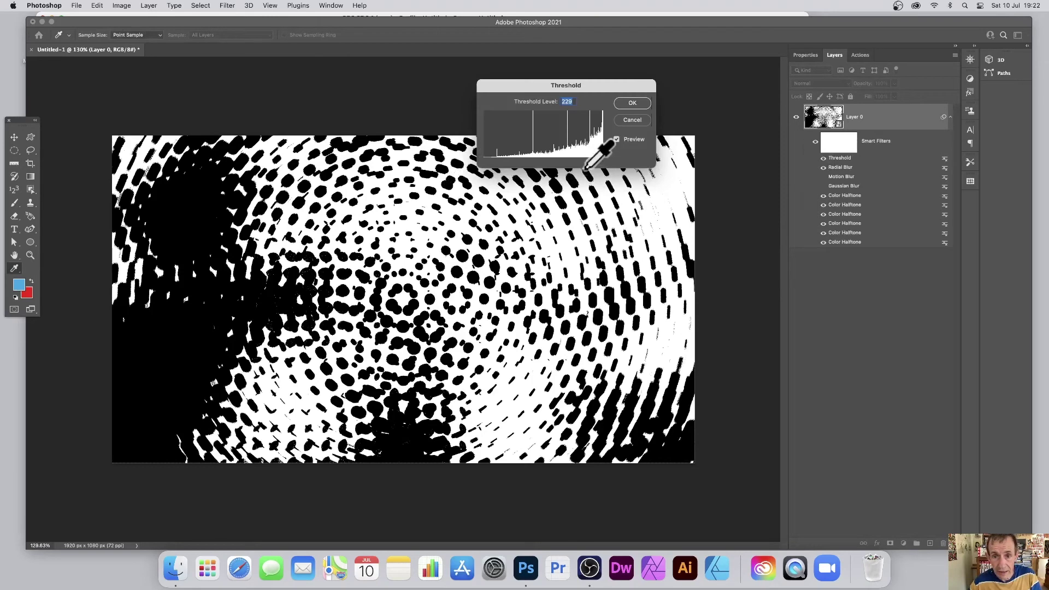
{"action": "mouse_move", "coordinate": [590, 162]}
{"action": "left_mouse_down"}
{"action": "mouse_move", "coordinate": [573, 159]}
{"action": "mouse_move", "coordinate": [587, 160]}
{"action": "left_mouse_up"}
{"action": "left_click", "coordinate": [632, 103]}
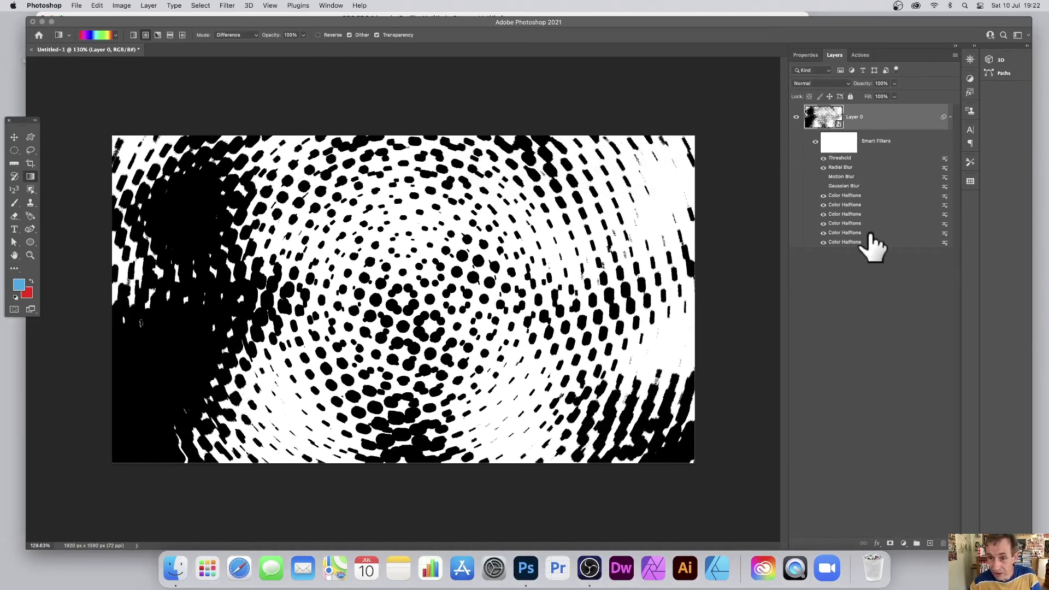
Step: Hide two Color Halftone filters to compare, then turn all of them back on
{"action": "left_click", "coordinate": [823, 196]}
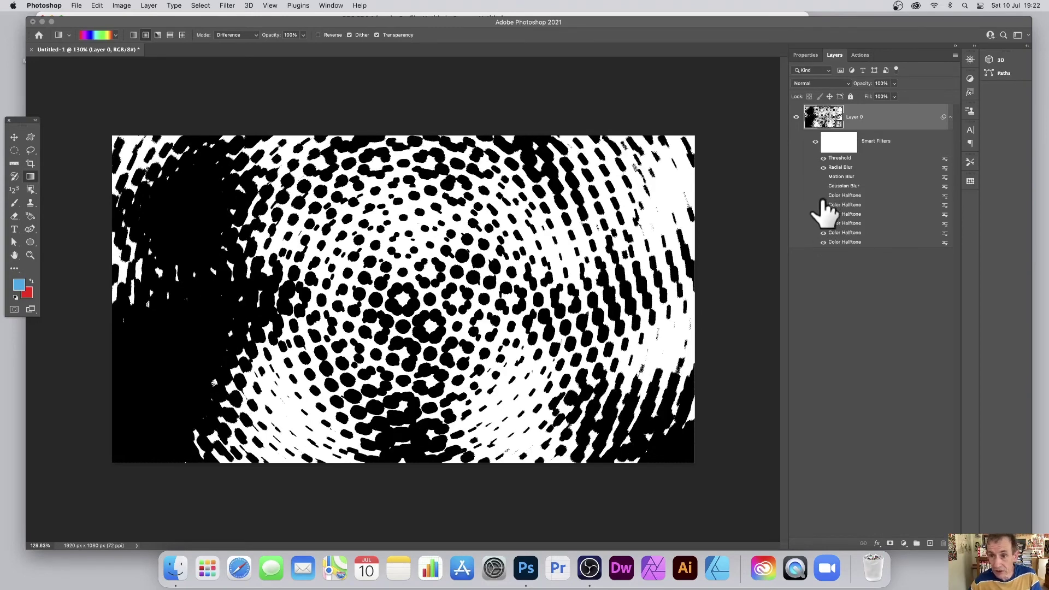
{"action": "left_click", "coordinate": [824, 214]}
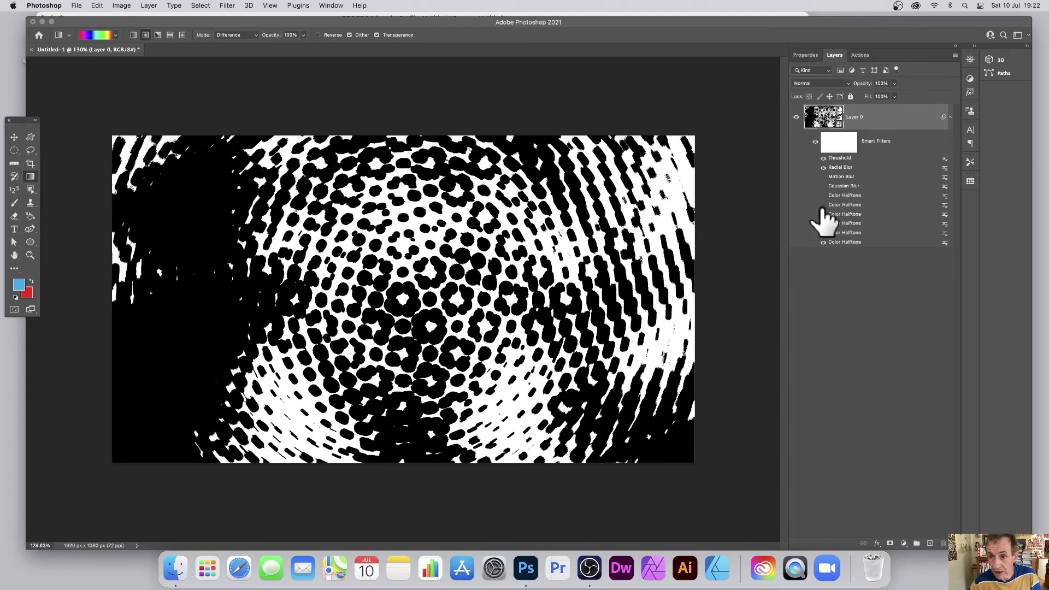
{"action": "left_click_drag", "start_coordinate": [823, 218], "coordinate": [824, 195]}
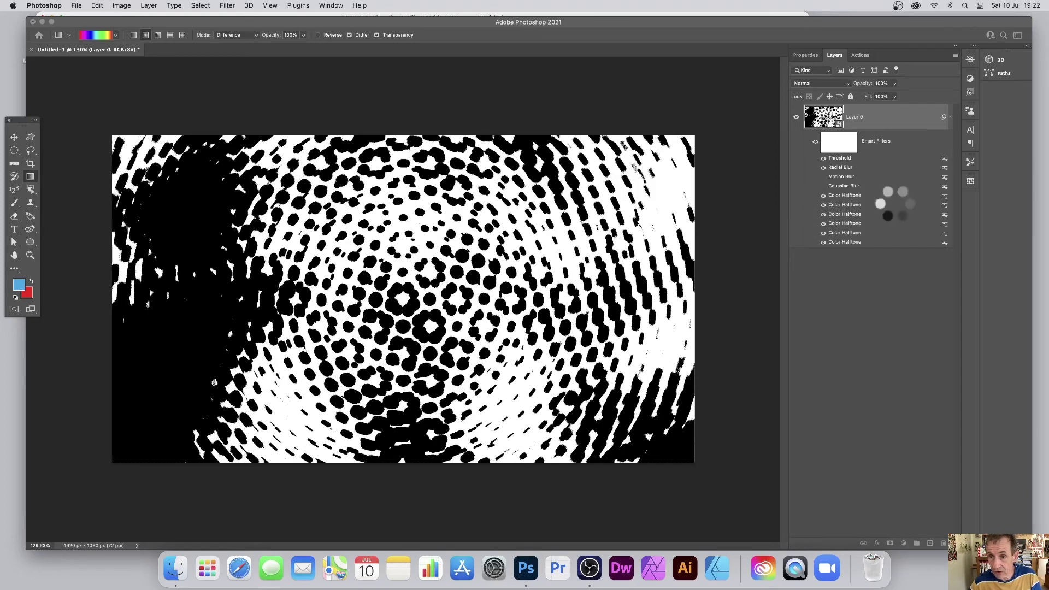
Step: Set the Gaussian Blur smart filter's blending mode to Difference
{"action": "double_click", "coordinate": [944, 189]}
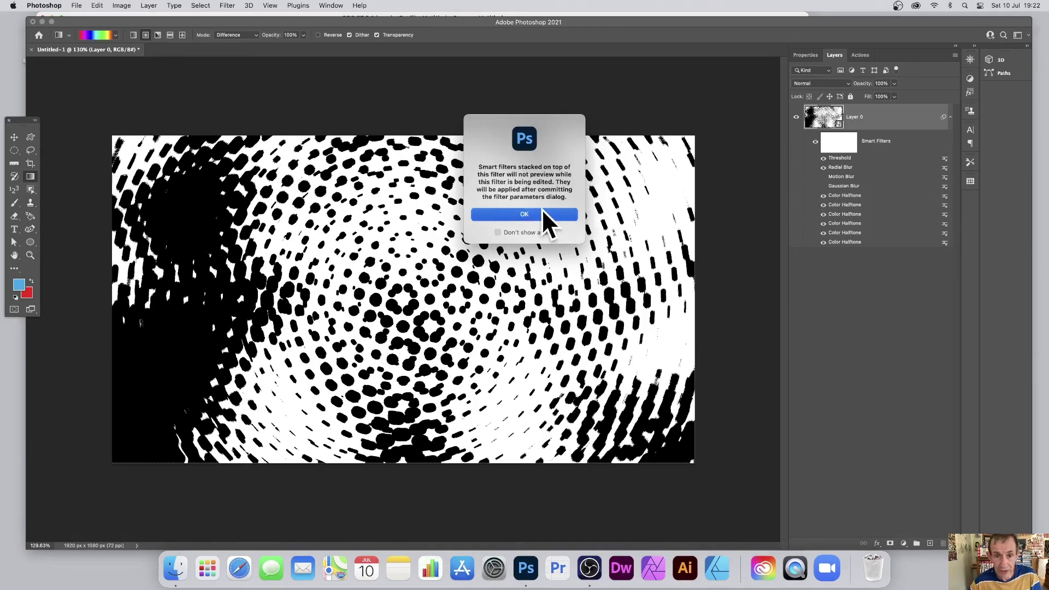
{"action": "left_click", "coordinate": [543, 213]}
{"action": "left_click", "coordinate": [613, 170]}
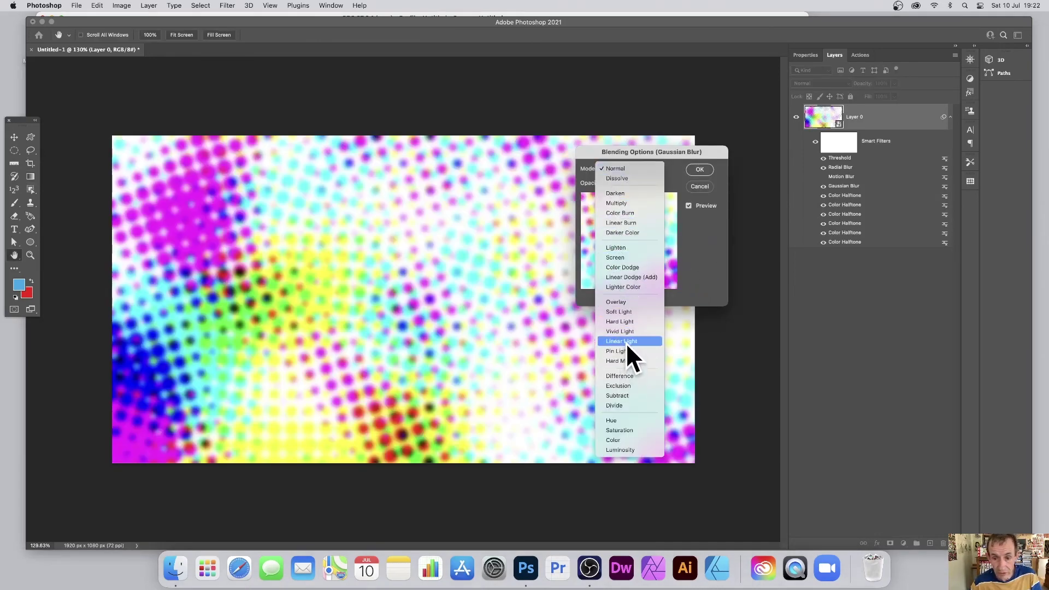
{"action": "left_click", "coordinate": [622, 376]}
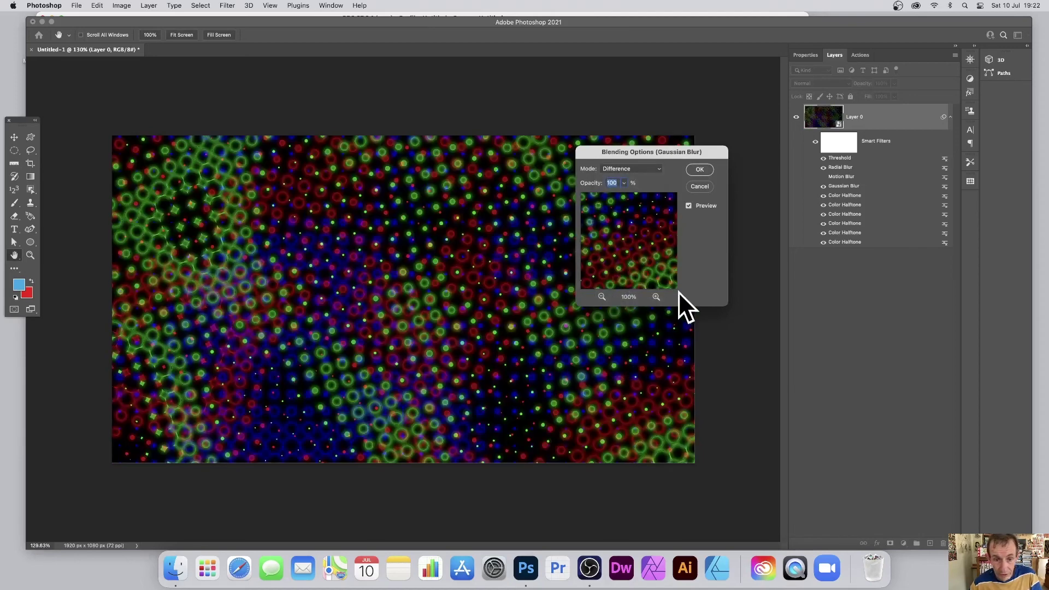
{"action": "left_click", "coordinate": [700, 170]}
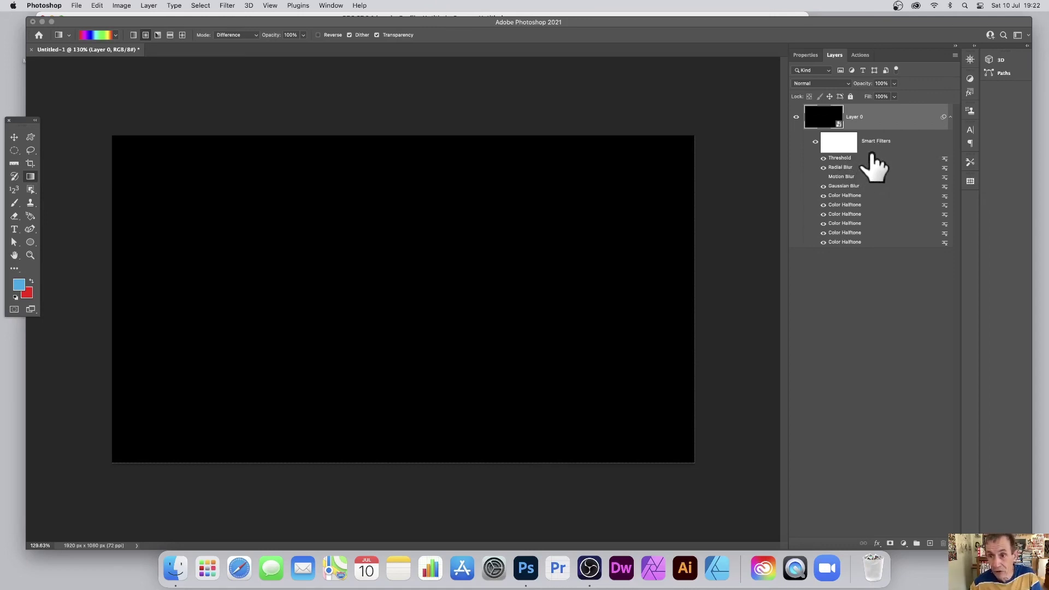
Step: Lower the Threshold level to 40 for dense black-and-white blobs
{"action": "double_click", "coordinate": [836, 159]}
{"action": "left_click_drag", "start_coordinate": [589, 159], "coordinate": [495, 156]}
{"action": "left_click", "coordinate": [627, 104]}
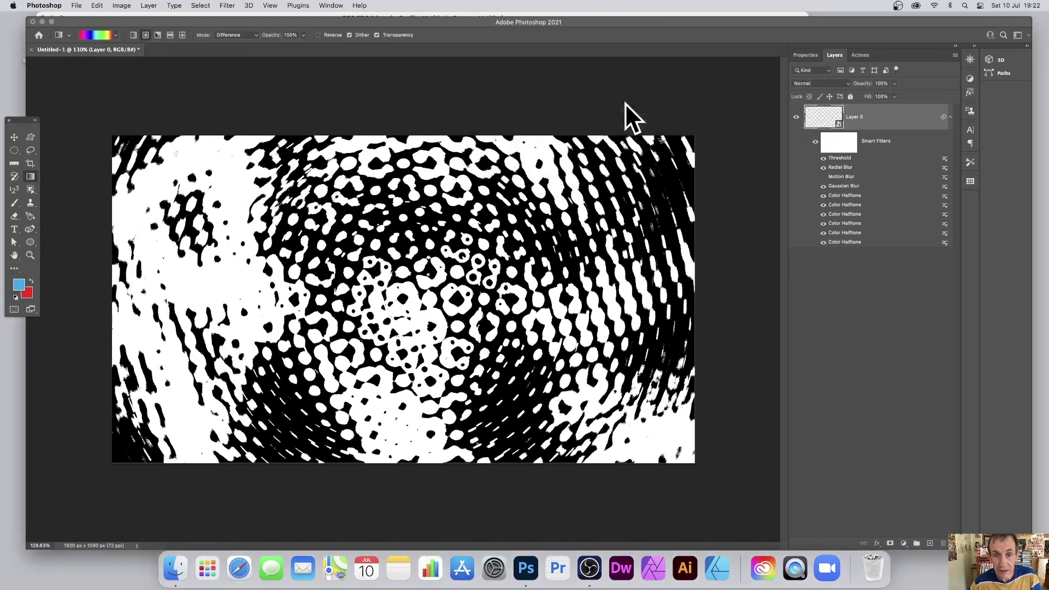